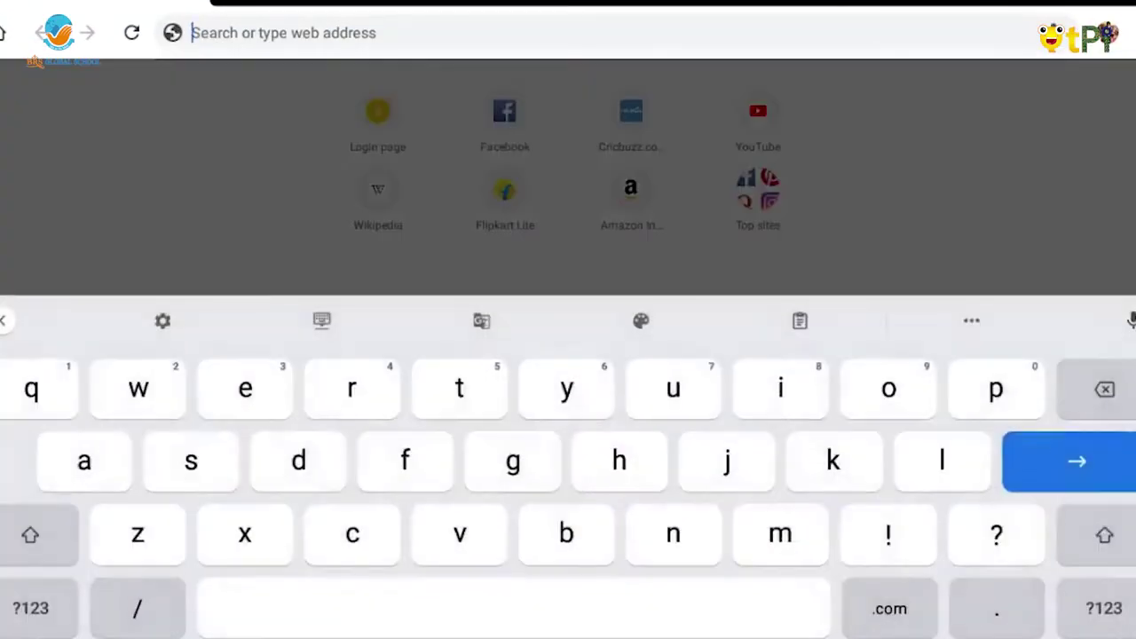
Search Google for 'quick draw' and start the Quick, Draw! game
text(qu)
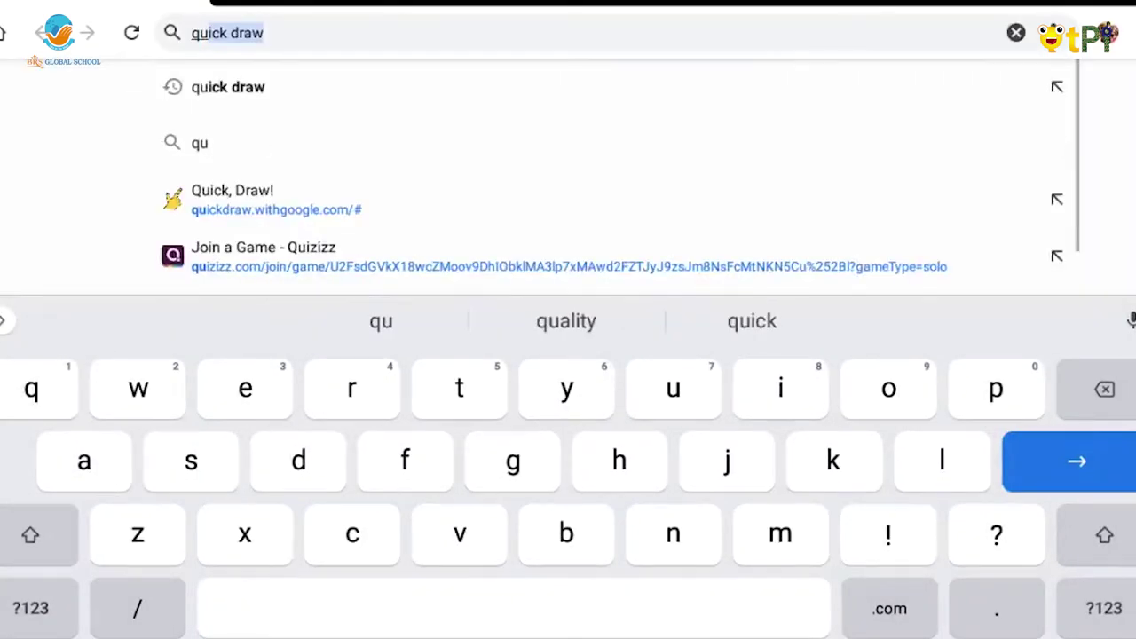
key(Return)
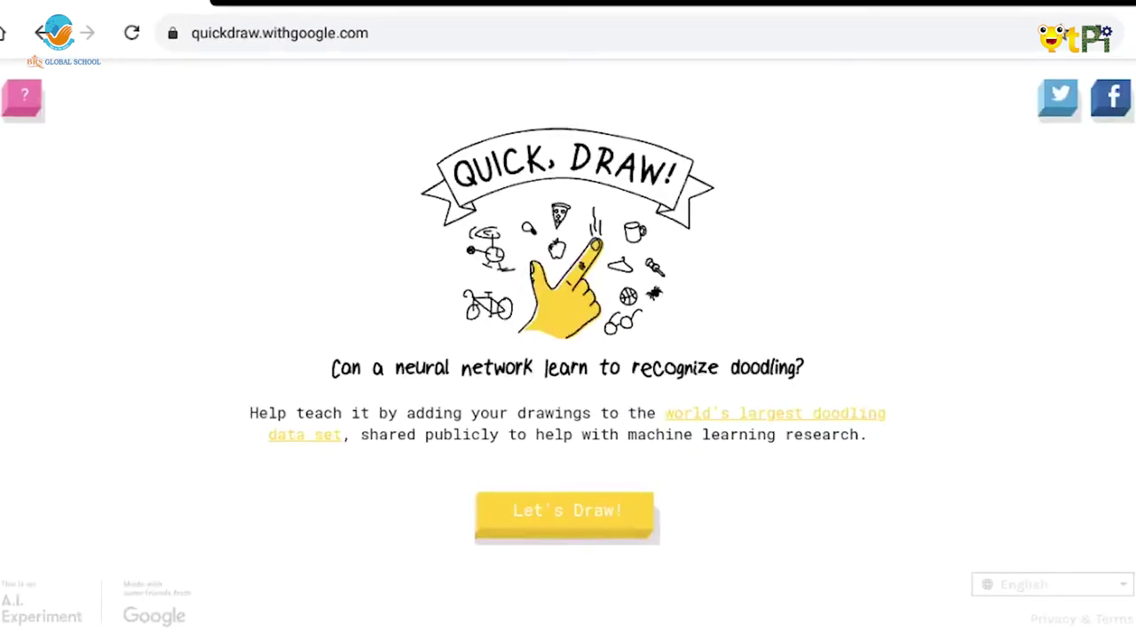
click(566, 513)
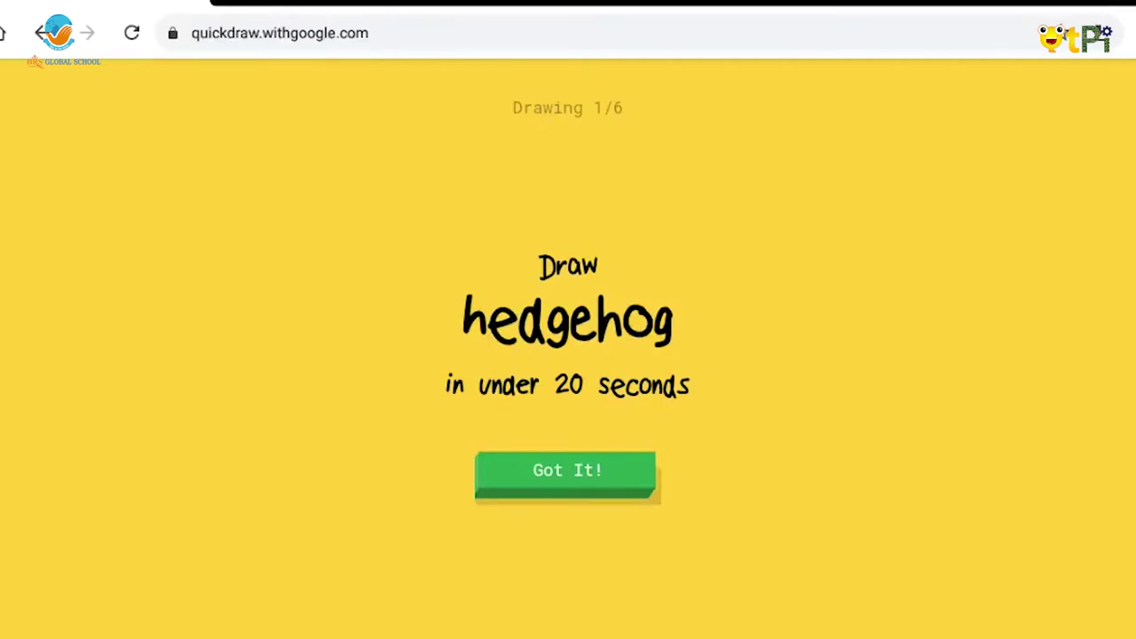
Draw a hedgehog with an oval body, pointed nose and spikes along its back
click(565, 470)
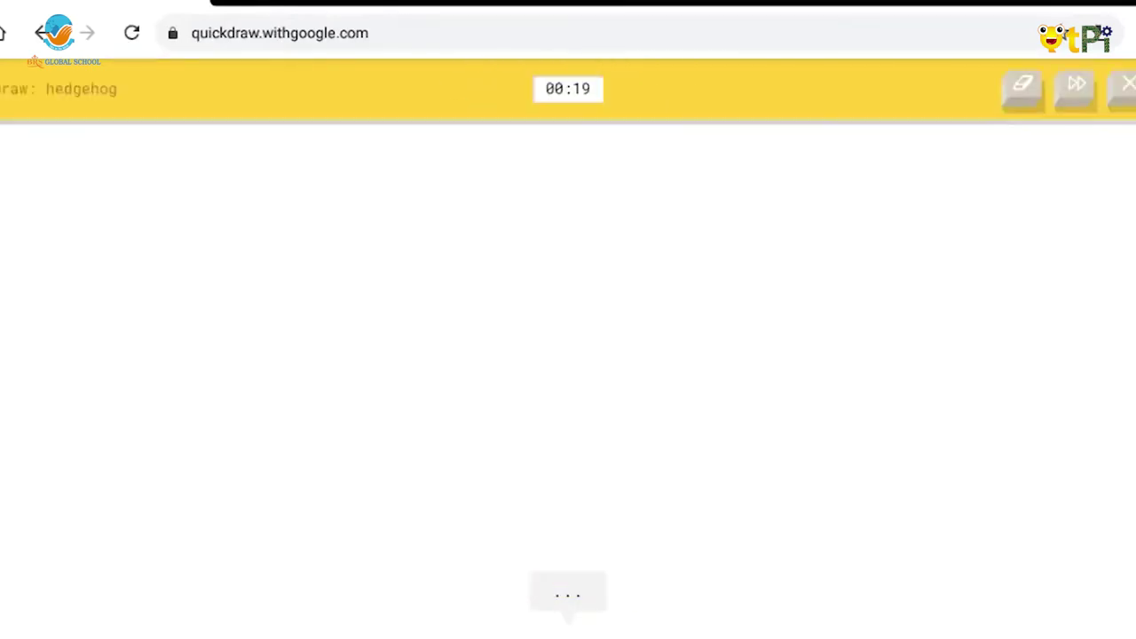
mouse_move(489, 332)
mouse_down()
mouse_move(791, 477)
mouse_move(506, 322)
mouse_move(461, 352)
mouse_move(484, 396)
mouse_up()
mouse_move(421, 434)
mouse_down()
mouse_move(373, 462)
mouse_move(437, 466)
mouse_up()
drag(406, 293, 434, 362)
drag(468, 257, 490, 353)
drag(559, 328, 547, 200)
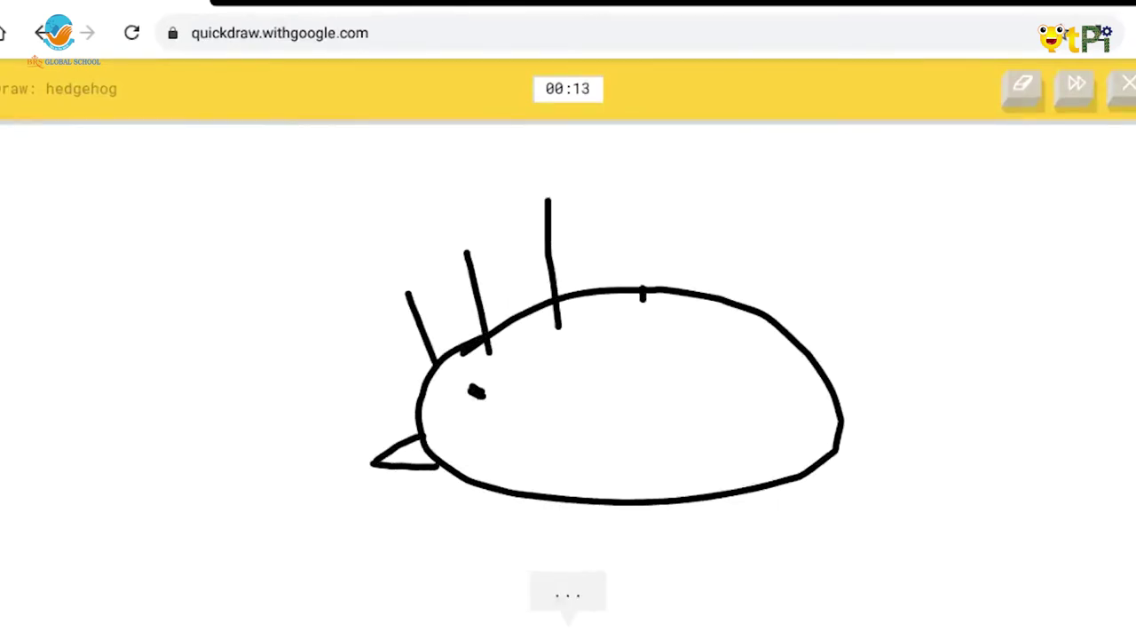
drag(642, 300, 640, 195)
drag(676, 302, 696, 216)
drag(724, 328, 805, 213)
drag(739, 360, 832, 268)
drag(785, 387, 843, 340)
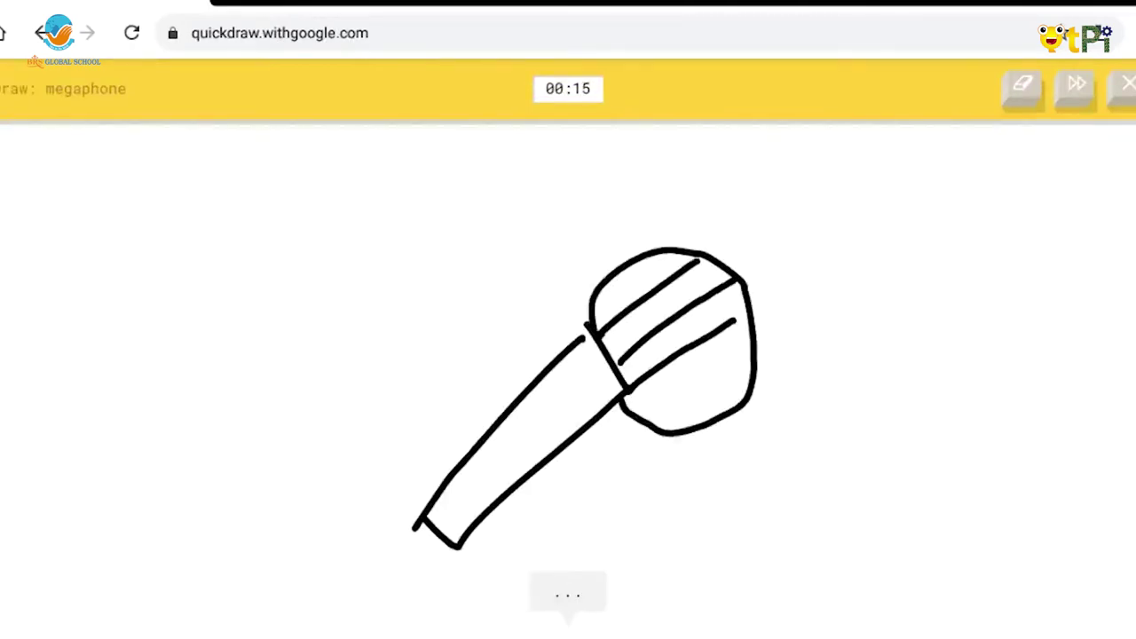
Draw a megaphone with a grid-hatched head and a music note beside it
drag(634, 417, 752, 363)
drag(598, 284, 692, 433)
drag(674, 255, 743, 412)
drag(631, 264, 710, 422)
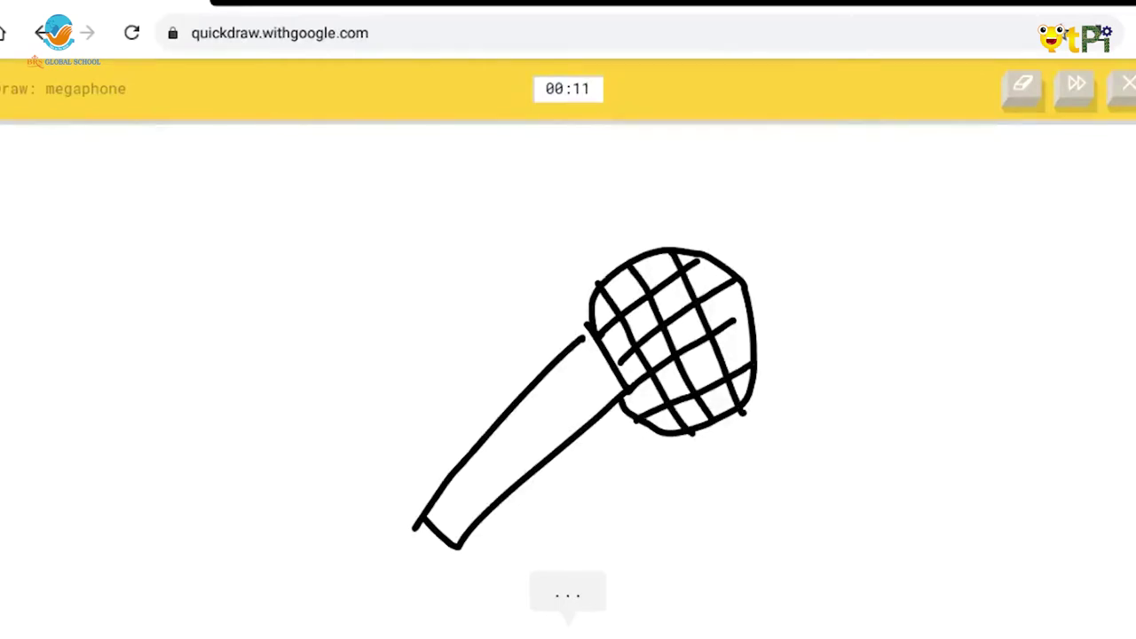
mouse_move(781, 379)
mouse_down()
mouse_move(814, 232)
mouse_move(850, 373)
mouse_up()
drag(774, 351, 777, 378)
mouse_move(850, 371)
mouse_down()
mouse_move(825, 364)
mouse_move(838, 346)
mouse_up()
drag(591, 335, 576, 348)
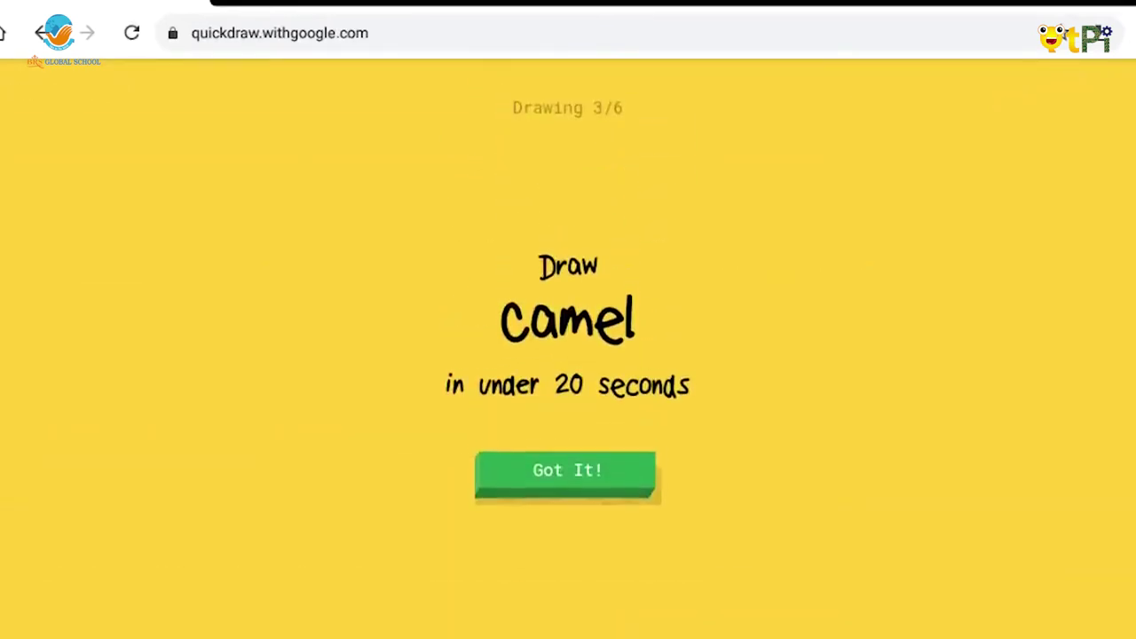
Draw the camel as a wavy line, then a broom with a long handle and bristles
click(566, 470)
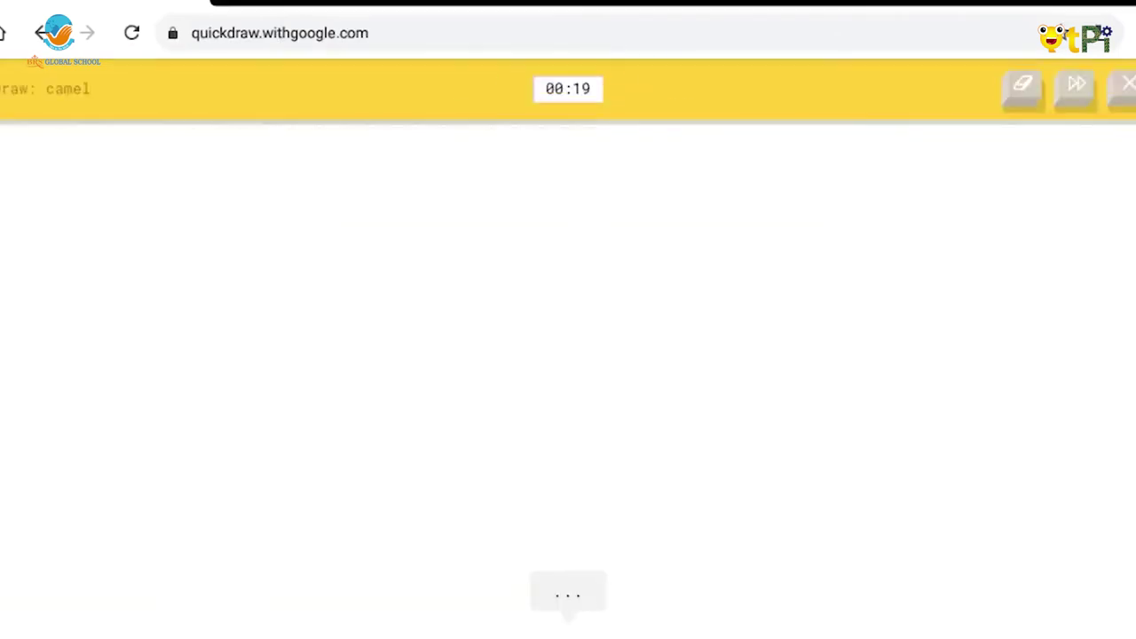
mouse_move(272, 263)
mouse_down()
mouse_move(328, 386)
mouse_move(437, 353)
mouse_move(502, 307)
mouse_move(568, 363)
mouse_move(647, 350)
mouse_move(696, 368)
mouse_move(745, 458)
mouse_move(745, 527)
mouse_move(788, 548)
mouse_up()
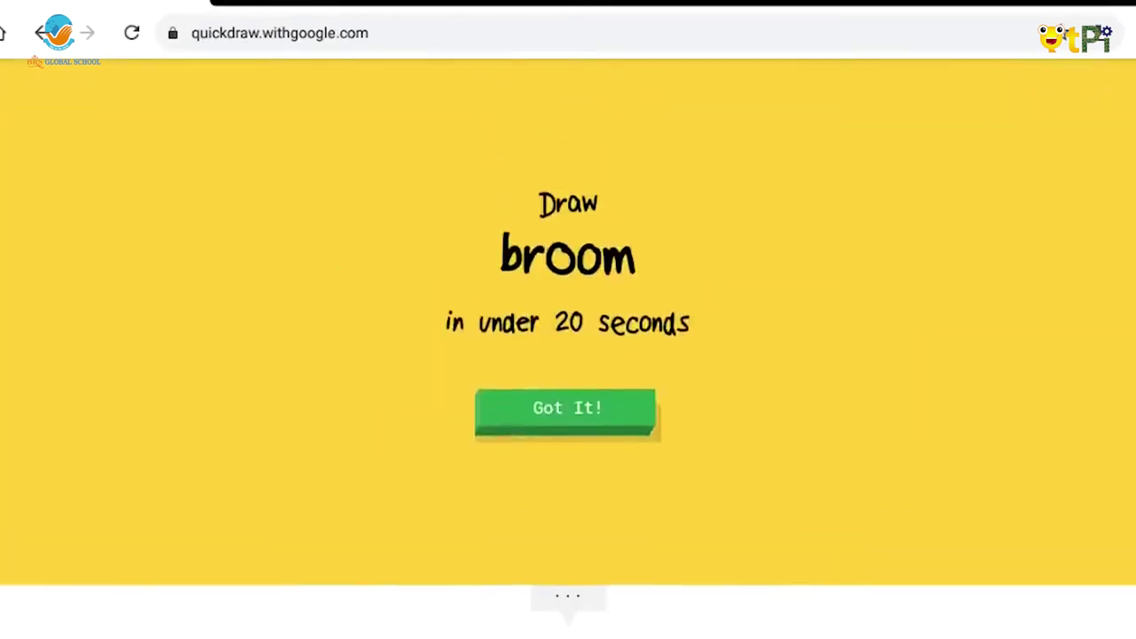
click(565, 471)
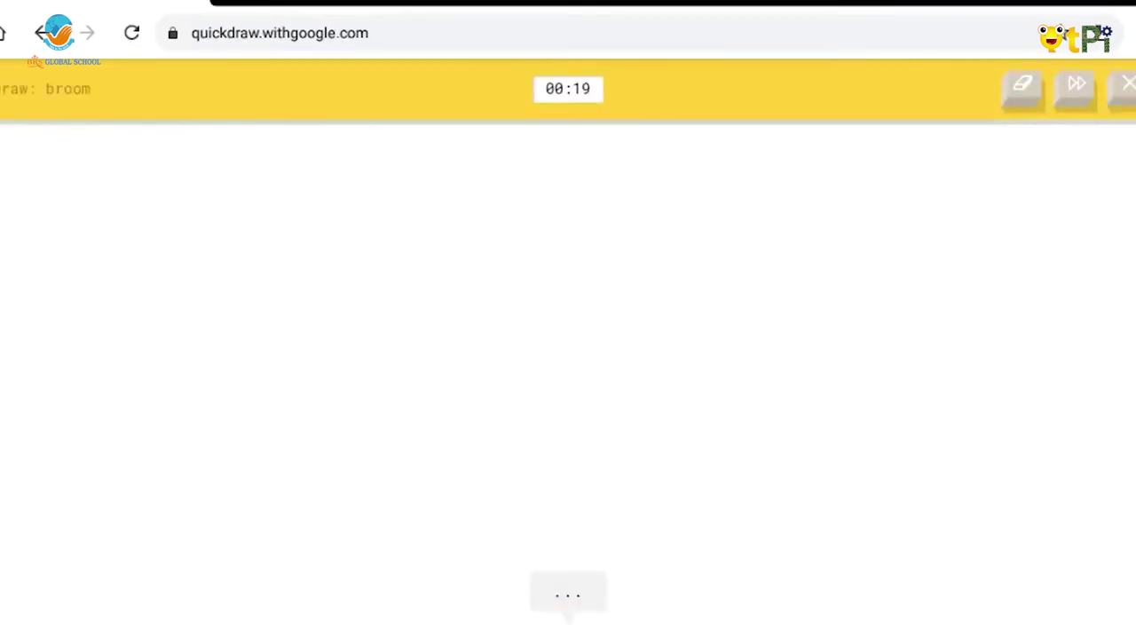
mouse_move(428, 193)
mouse_down()
mouse_move(527, 469)
mouse_move(496, 594)
mouse_up()
mouse_move(528, 480)
mouse_down()
mouse_move(529, 568)
mouse_move(625, 559)
mouse_up()
mouse_move(533, 469)
mouse_down()
mouse_move(715, 510)
mouse_move(474, 568)
mouse_up()
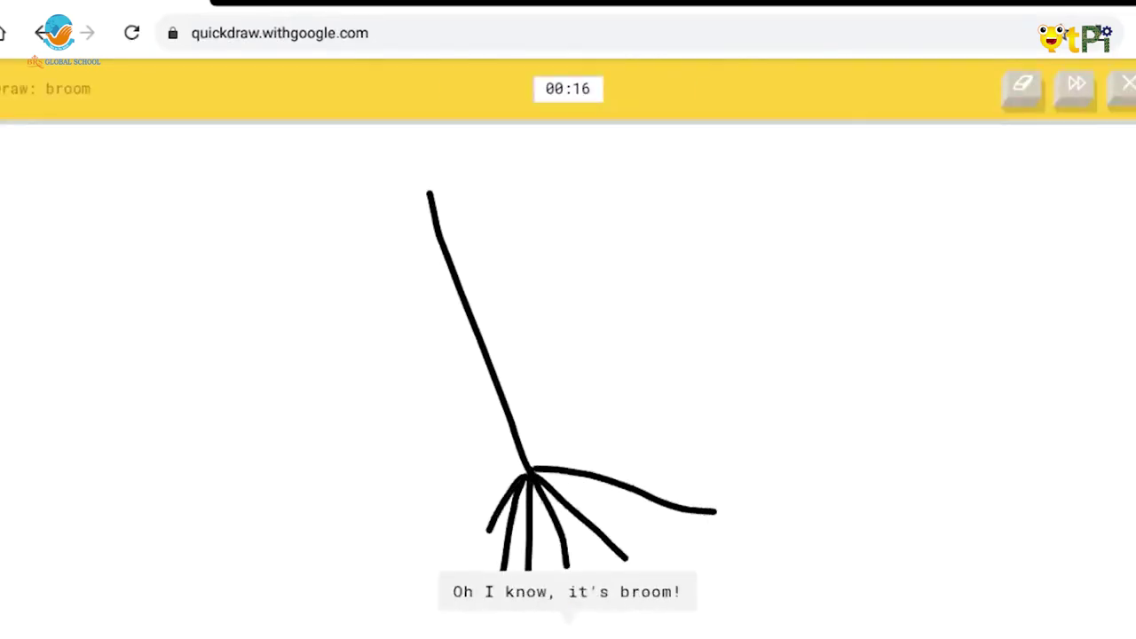
drag(537, 488, 540, 568)
drag(568, 501, 612, 568)
drag(561, 483, 685, 556)
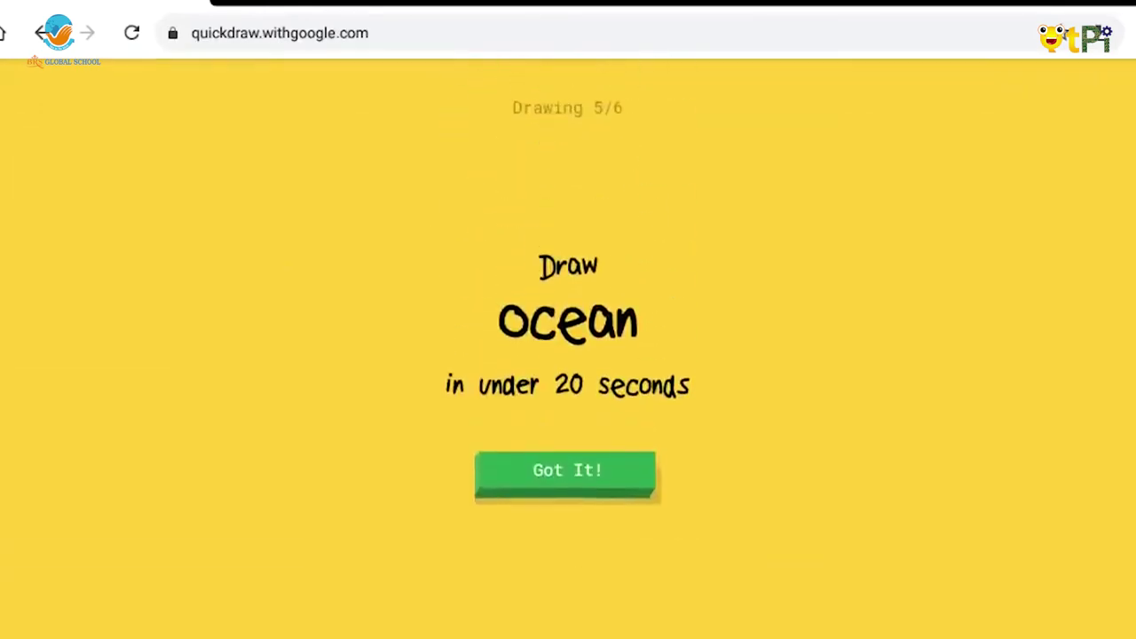
Draw the ocean as three horizontal waves
click(567, 470)
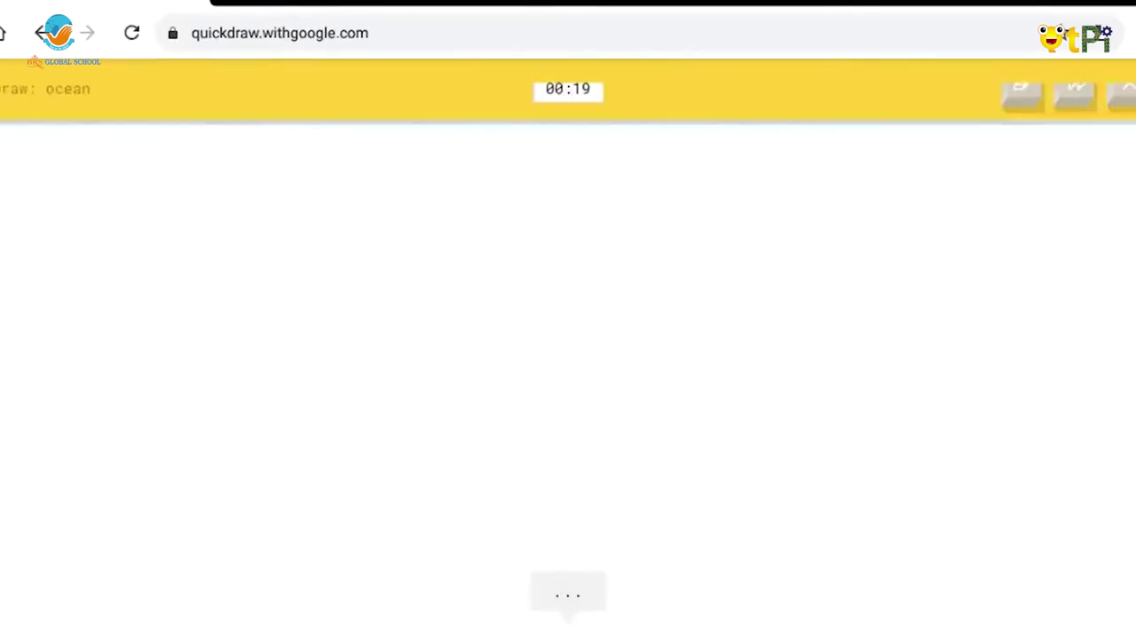
mouse_move(252, 491)
mouse_down()
mouse_move(459, 448)
mouse_move(843, 303)
mouse_move(924, 314)
mouse_up()
mouse_move(378, 525)
mouse_down()
mouse_move(411, 483)
mouse_move(924, 391)
mouse_up()
mouse_move(446, 549)
mouse_down()
mouse_move(556, 511)
mouse_move(675, 516)
mouse_up()
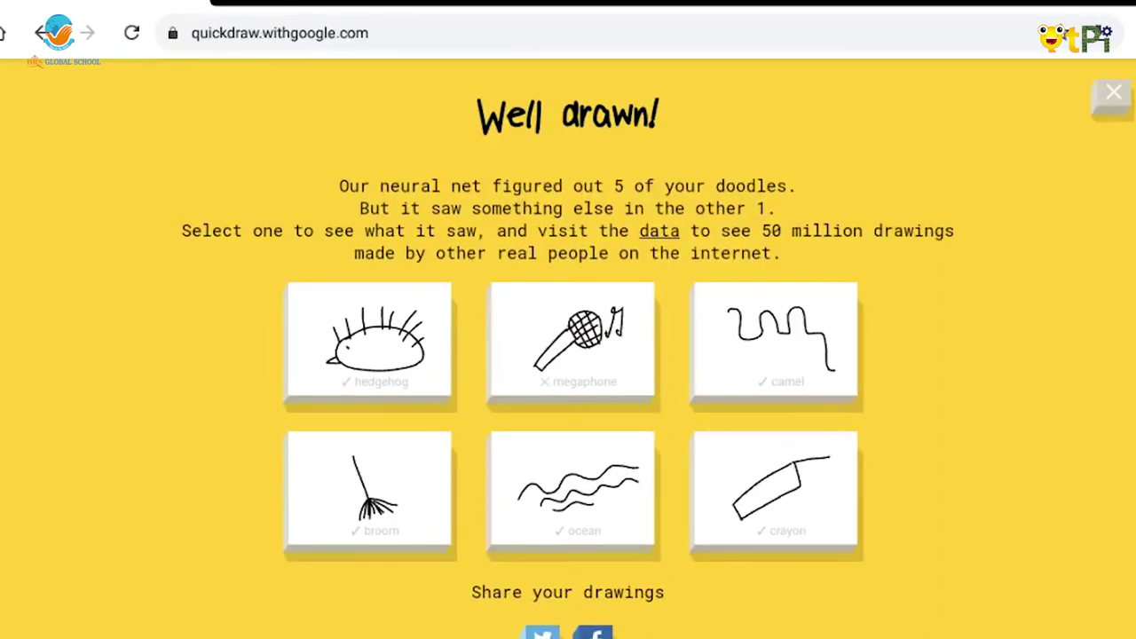
click(369, 341)
scroll(568, 355, down, 6)
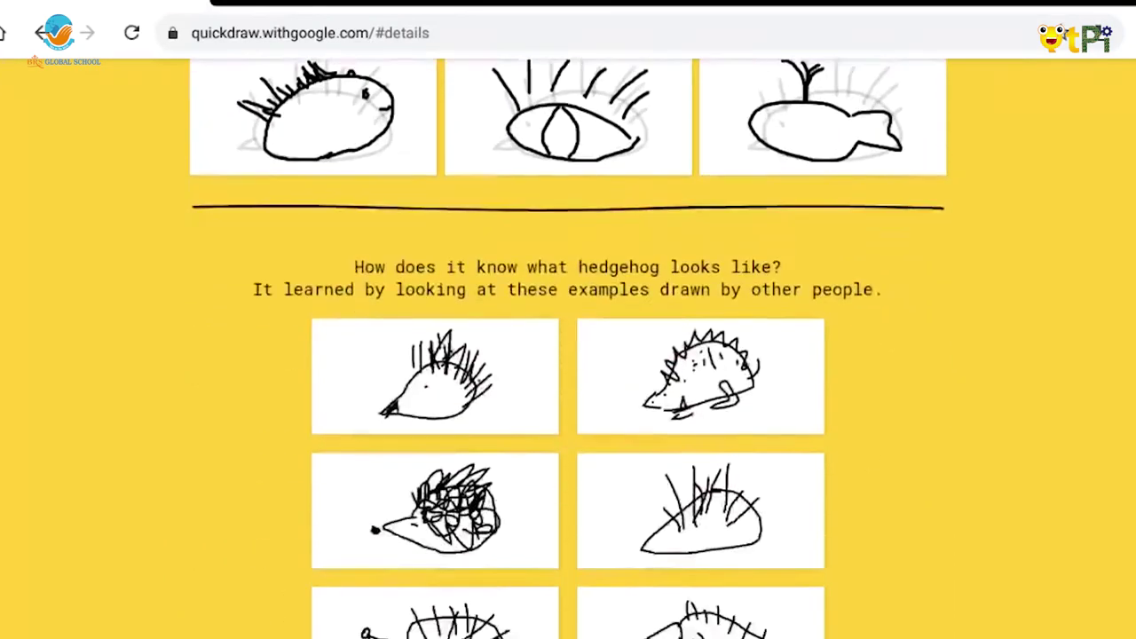
scroll(568, 355, down, 2)
scroll(568, 355, down, 4)
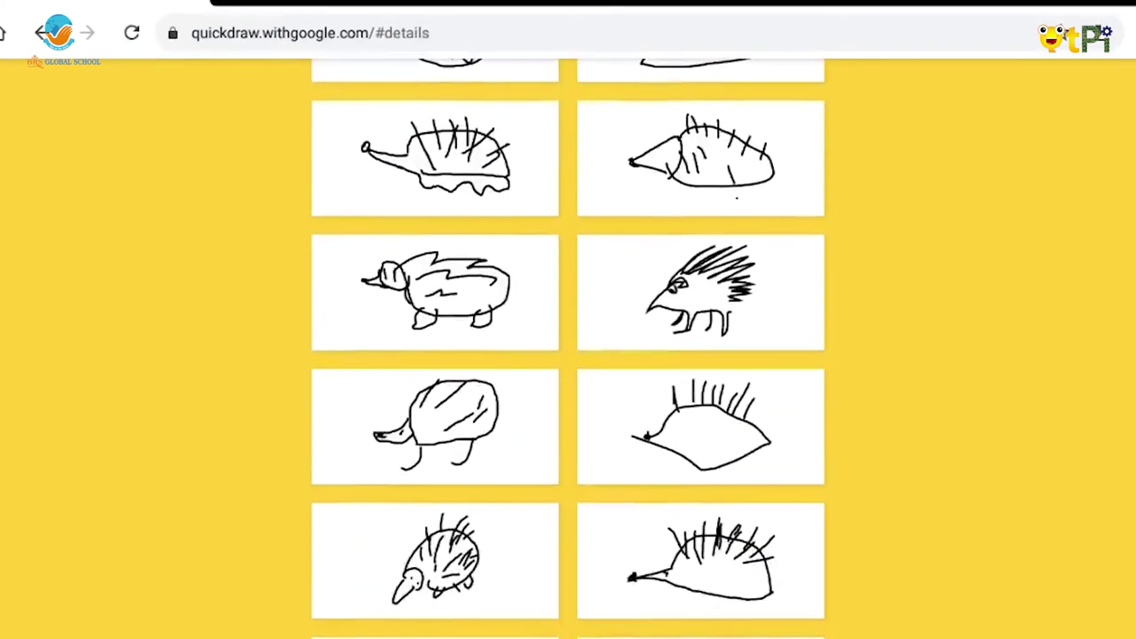
scroll(567, 355, down, 3)
scroll(568, 355, down, 2)
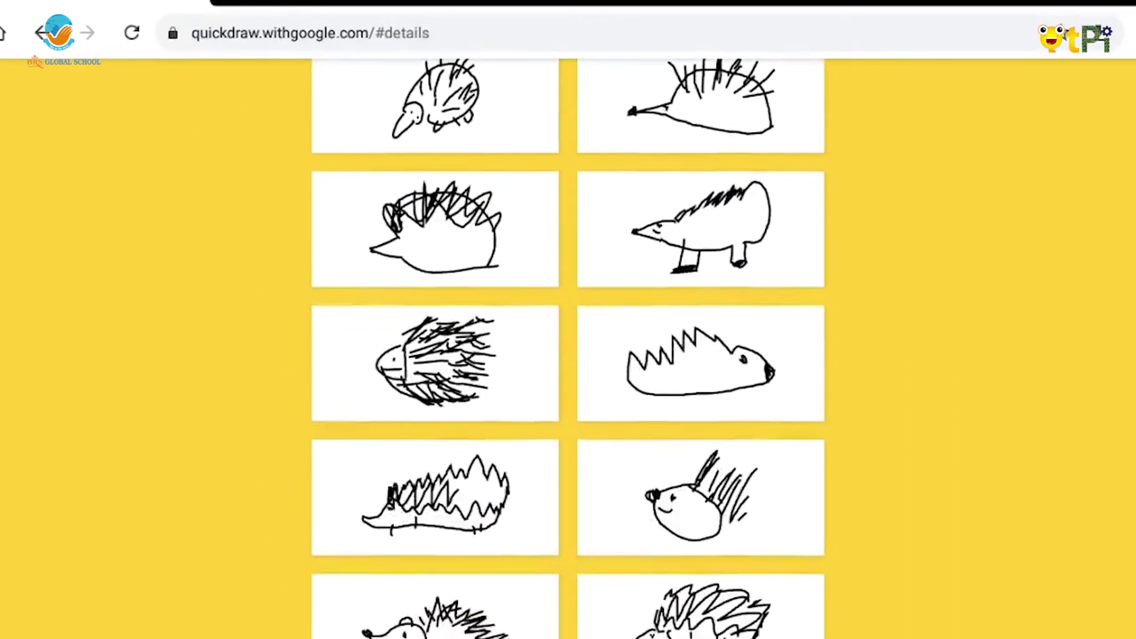
scroll(568, 355, up, 10)
scroll(568, 355, up, 3)
key(alt+Left)
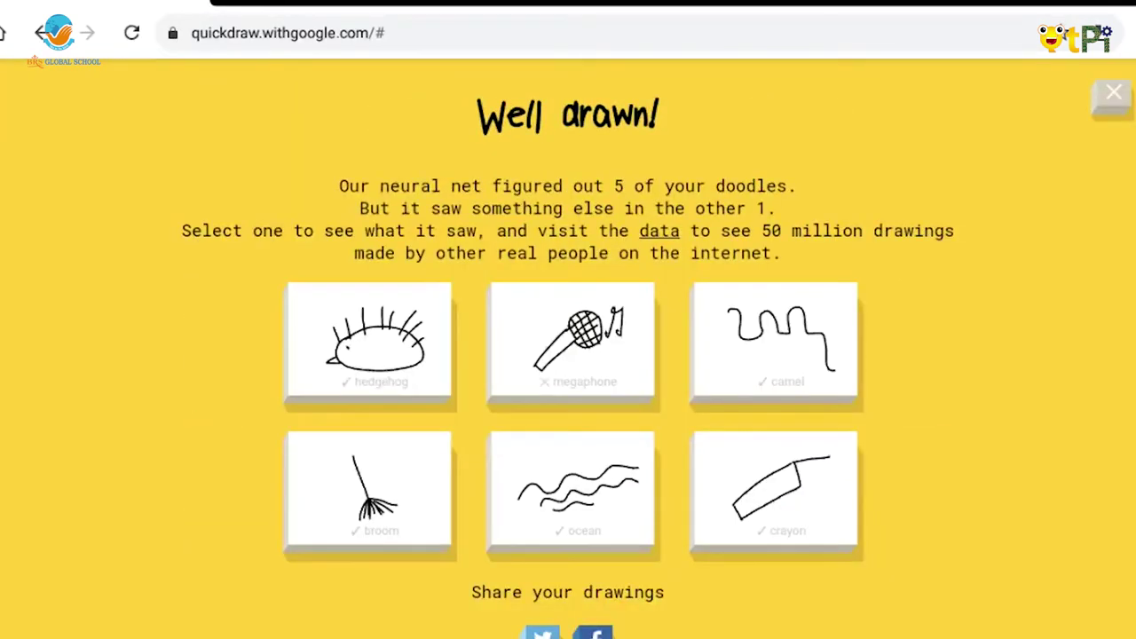
click(571, 342)
scroll(568, 354, down, 5)
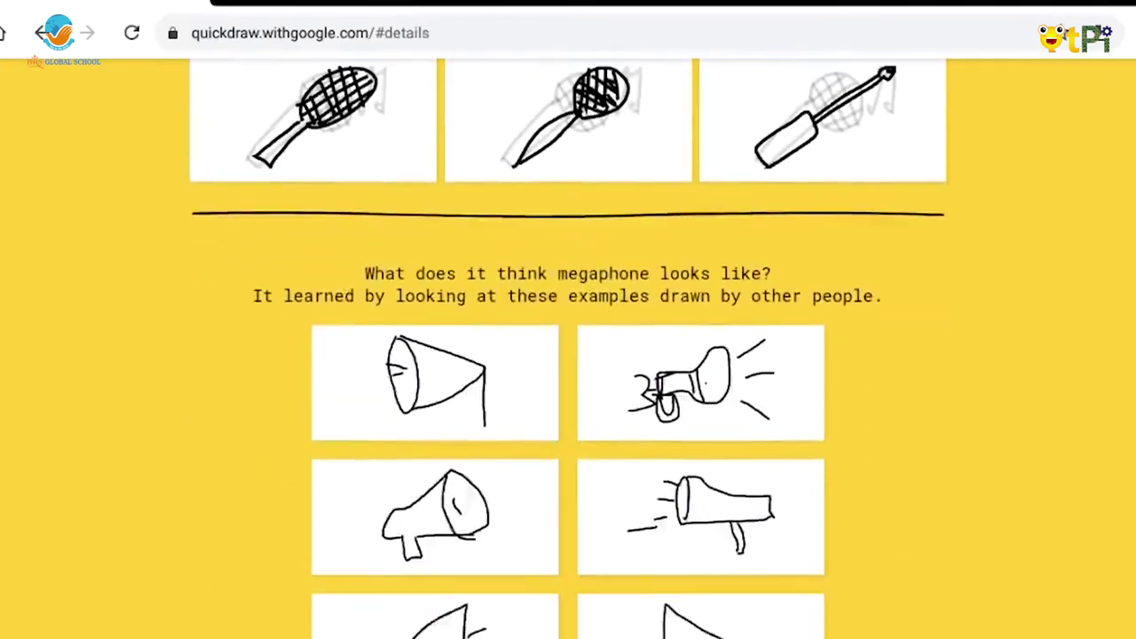
scroll(567, 354, down, 2)
scroll(568, 355, up, 8)
scroll(568, 355, up, 2)
key(alt+Left)
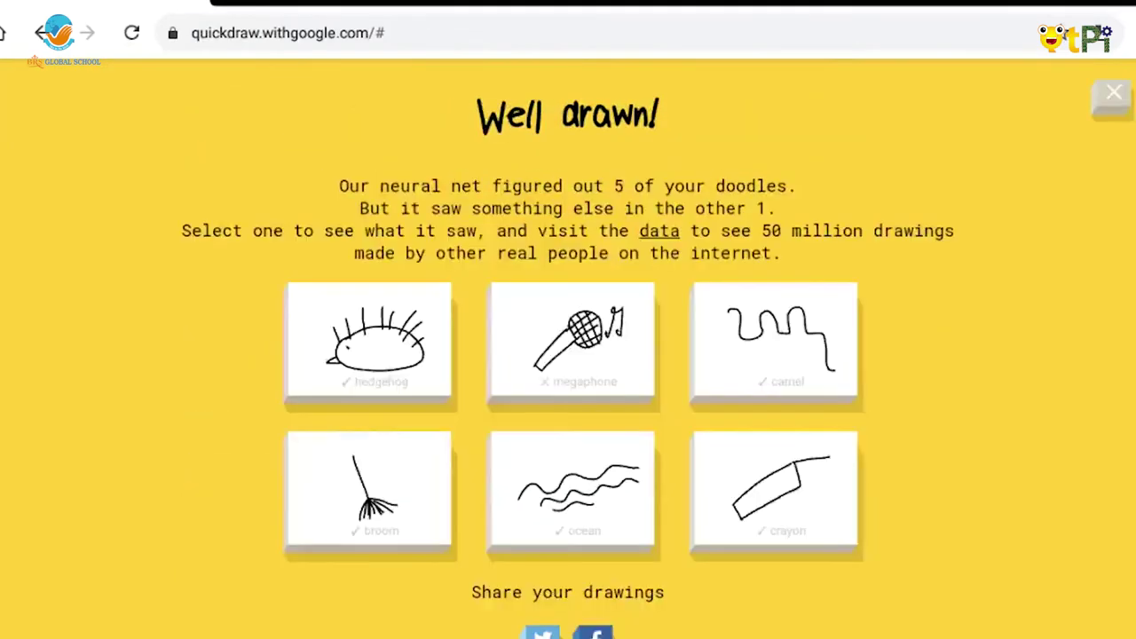
scroll(568, 355, down, 1)
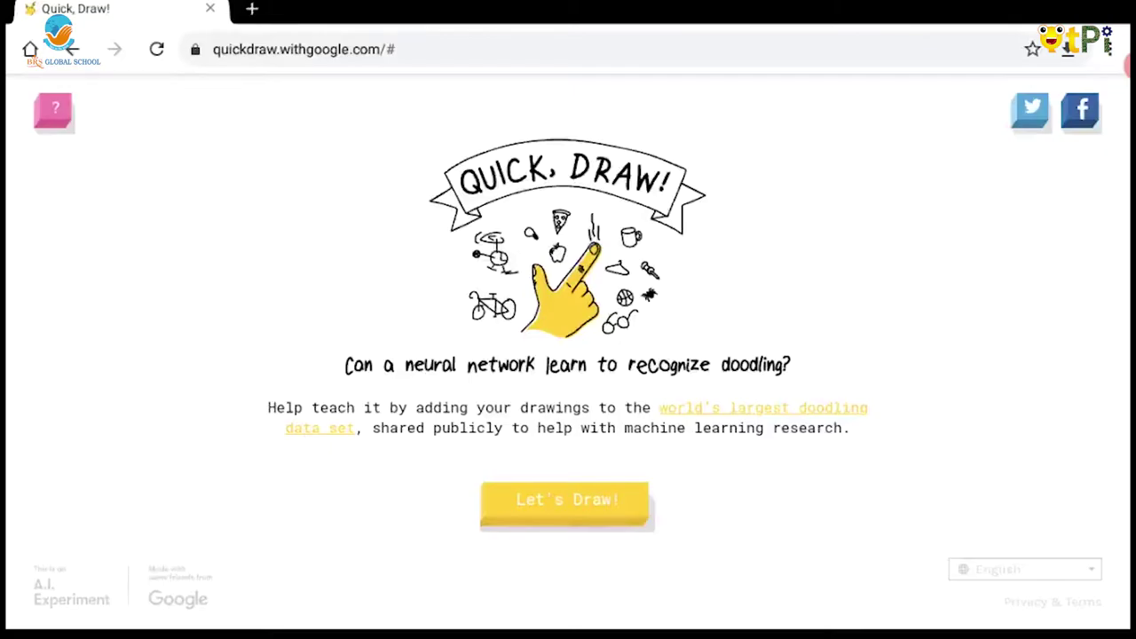
In a new tab, search for 'autodraw' and open autodraw.com
click(252, 8)
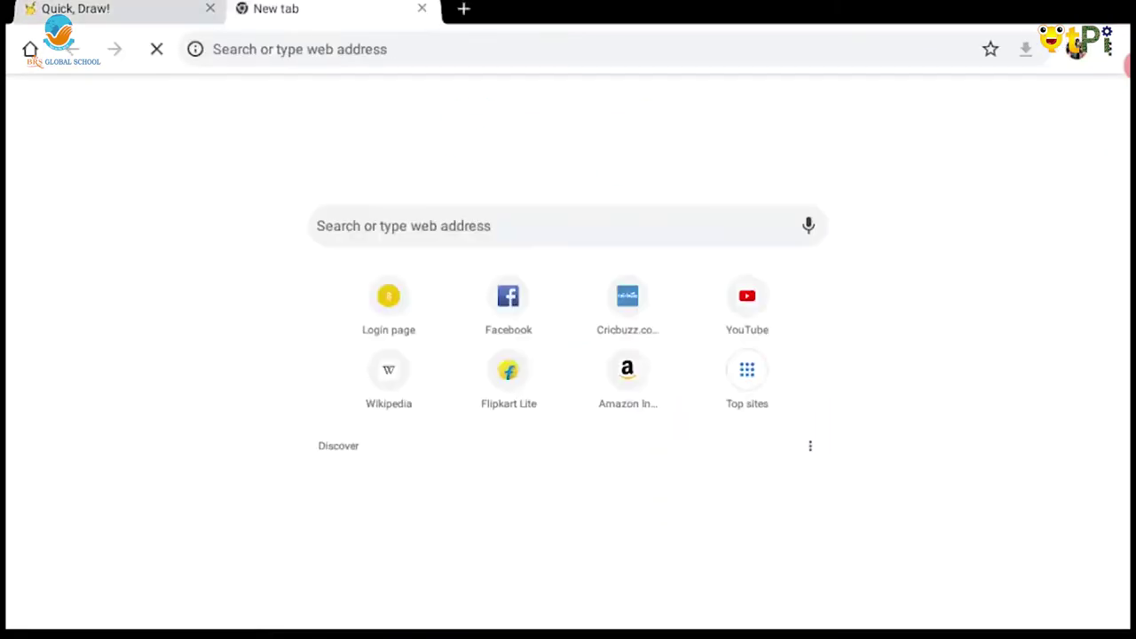
click(404, 225)
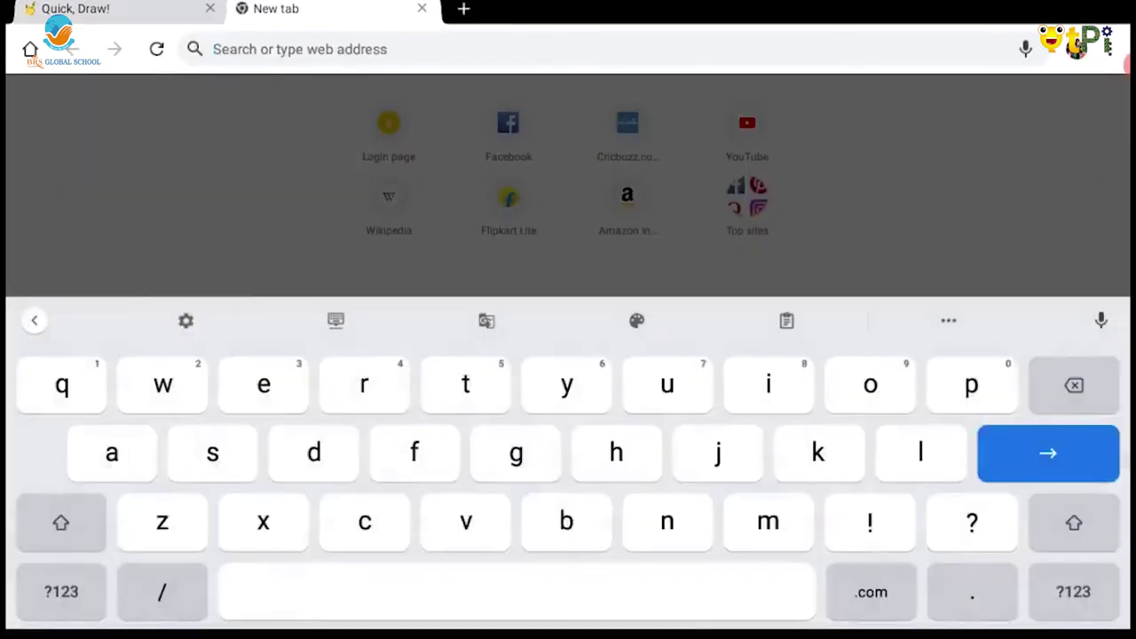
text(aut)
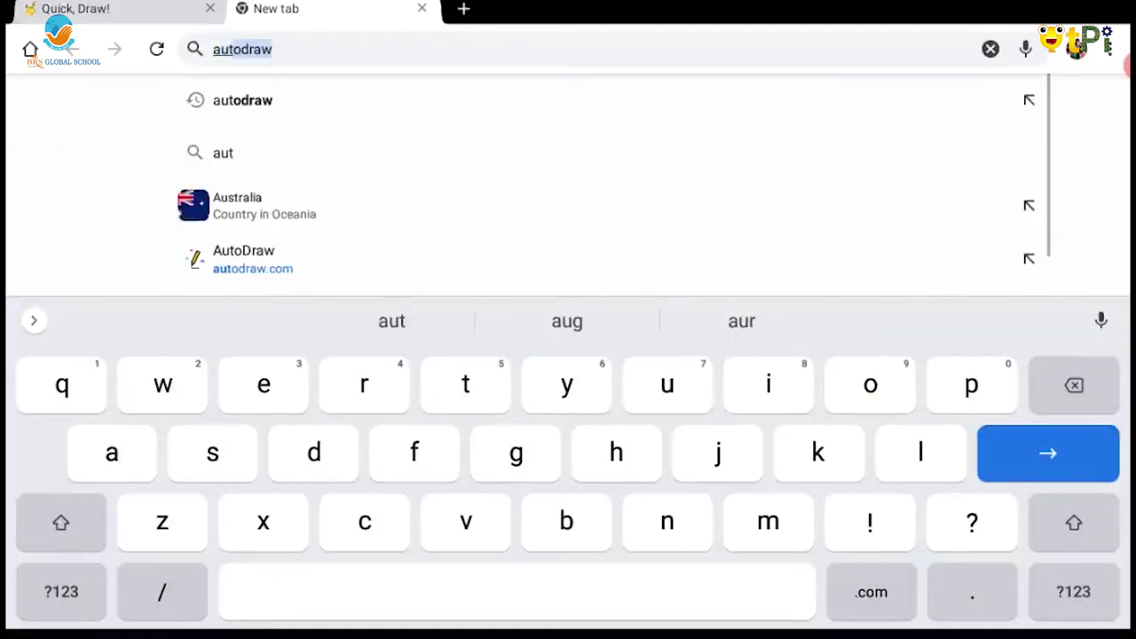
key(Return)
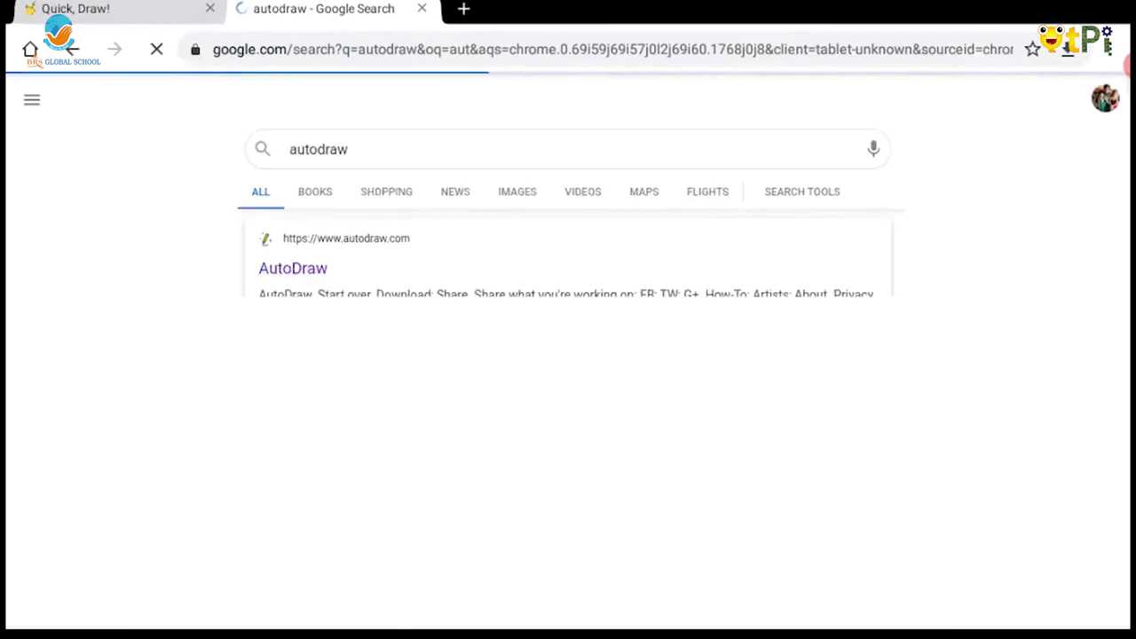
click(292, 262)
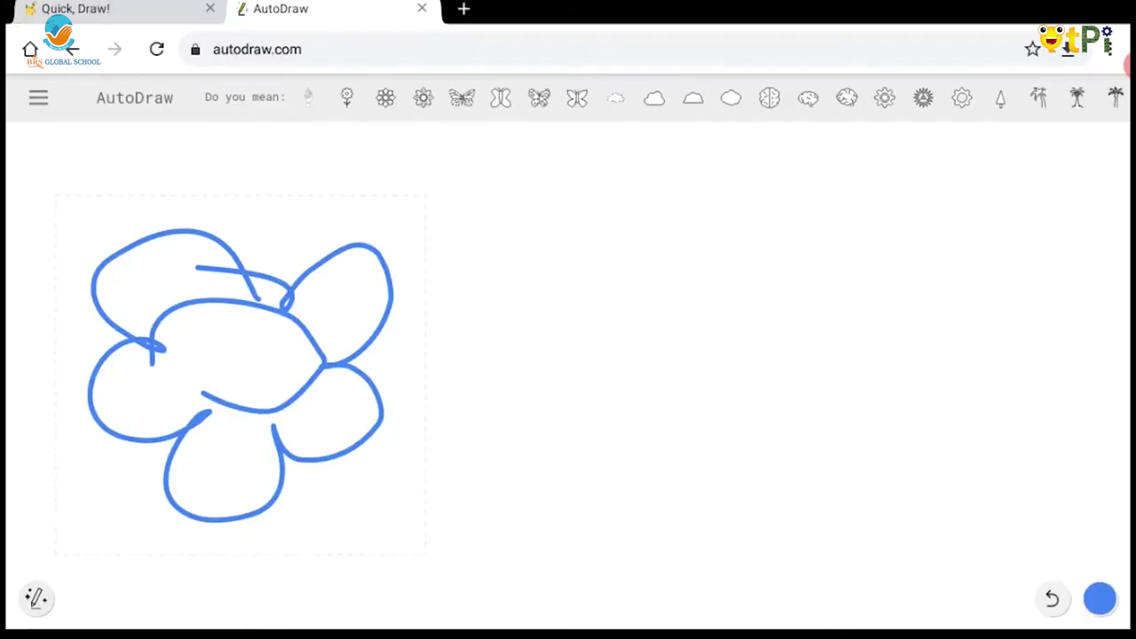
Swap the flower sketch for the suggested flower, then undo everything to a blank canvas
click(385, 97)
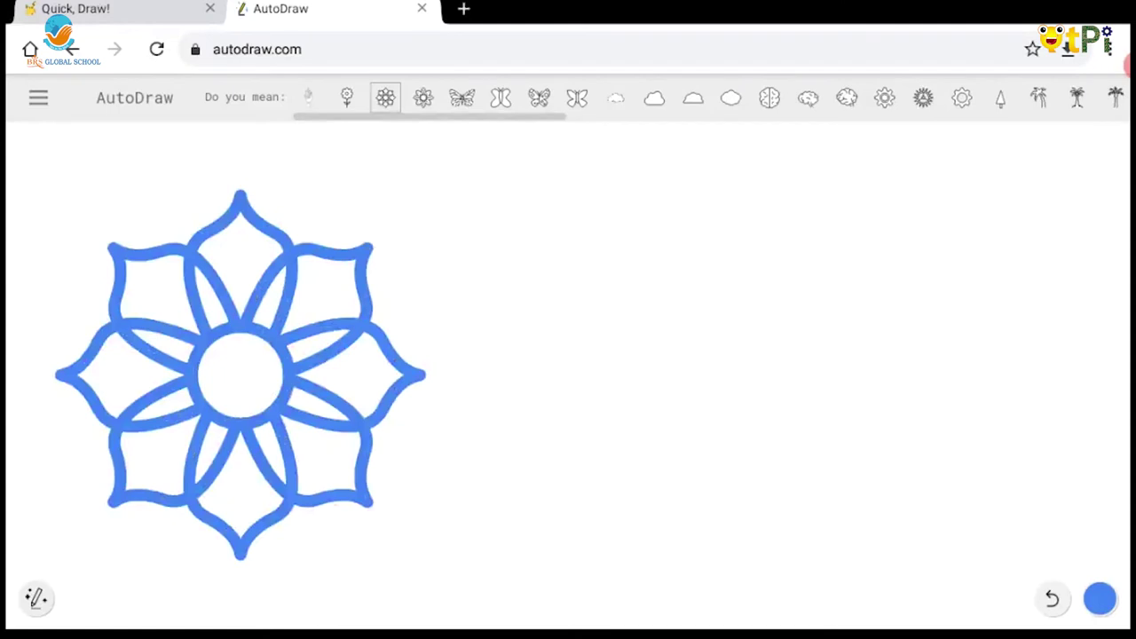
key(ctrl+z)
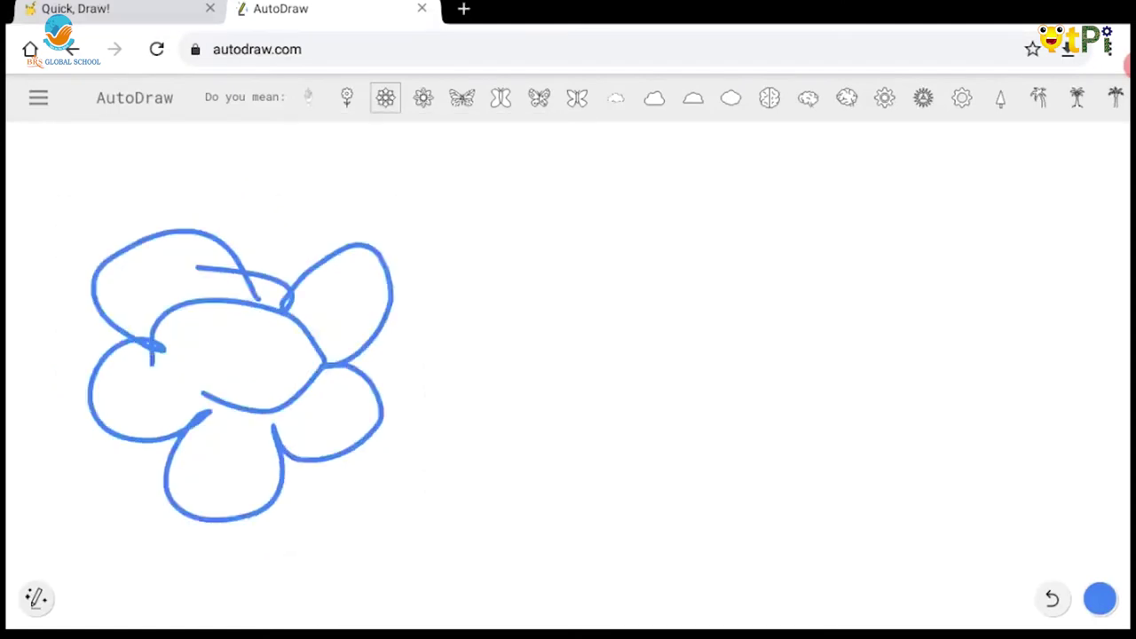
key(ctrl+z)
key(ctrl+z)
key(ctrl+z)
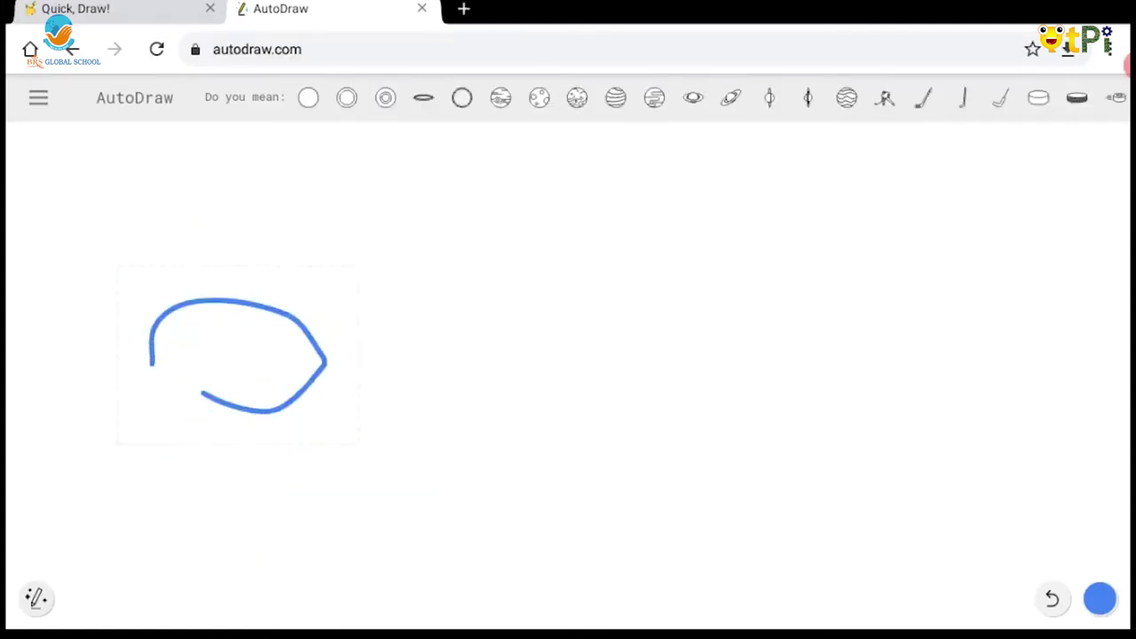
key(ctrl+z)
Try the black, yellow, red and orange swatches, settling on blue as the drawing colour
click(1100, 598)
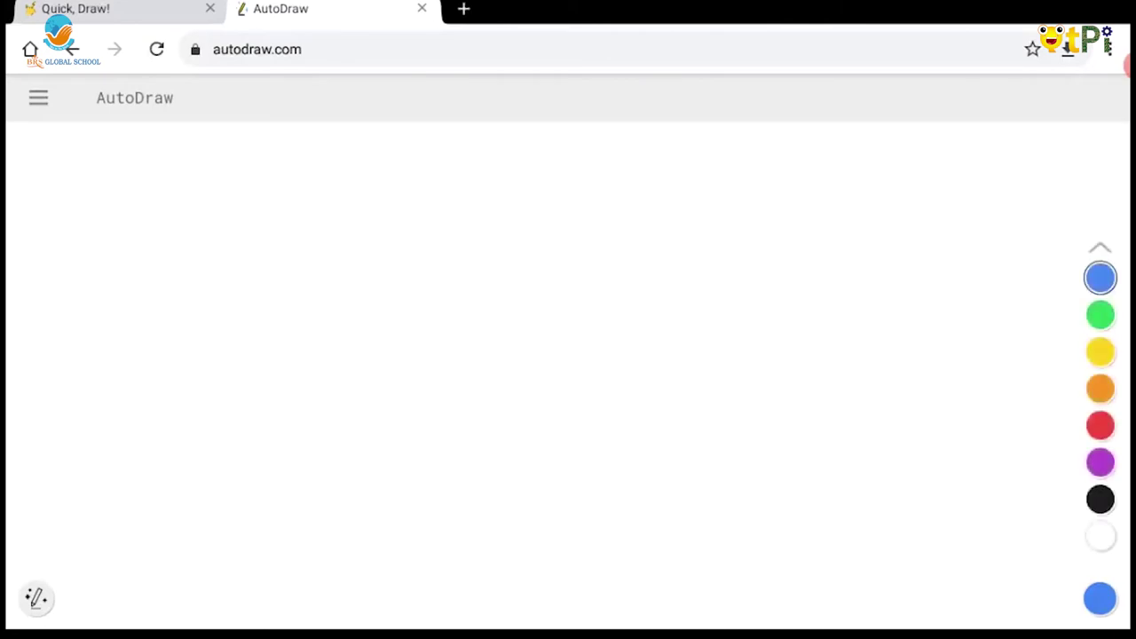
click(1099, 498)
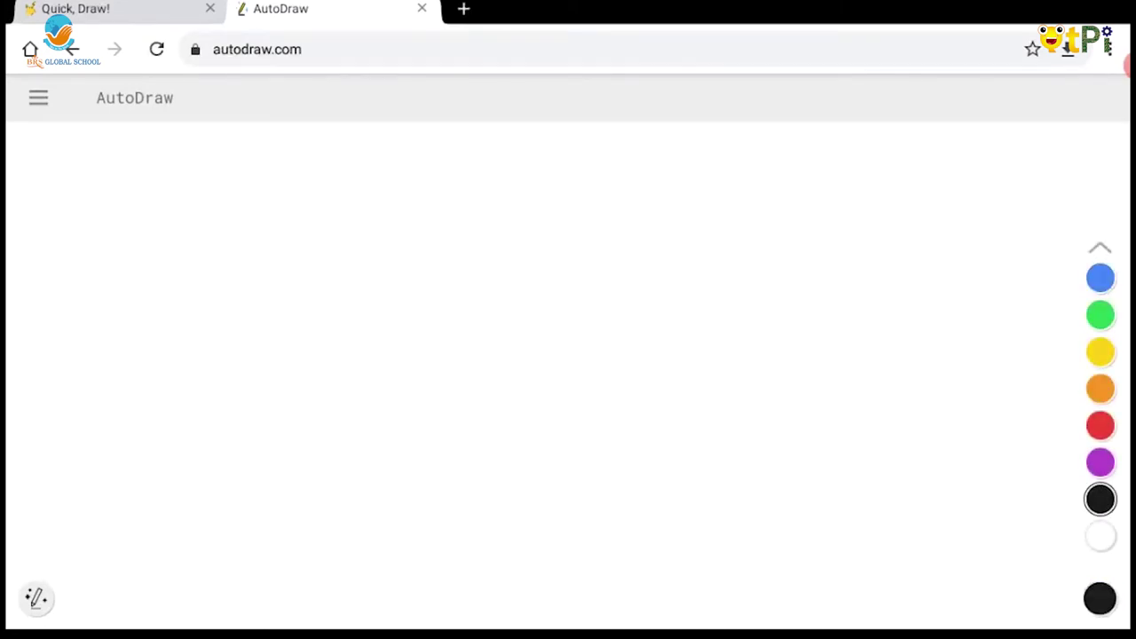
click(1099, 352)
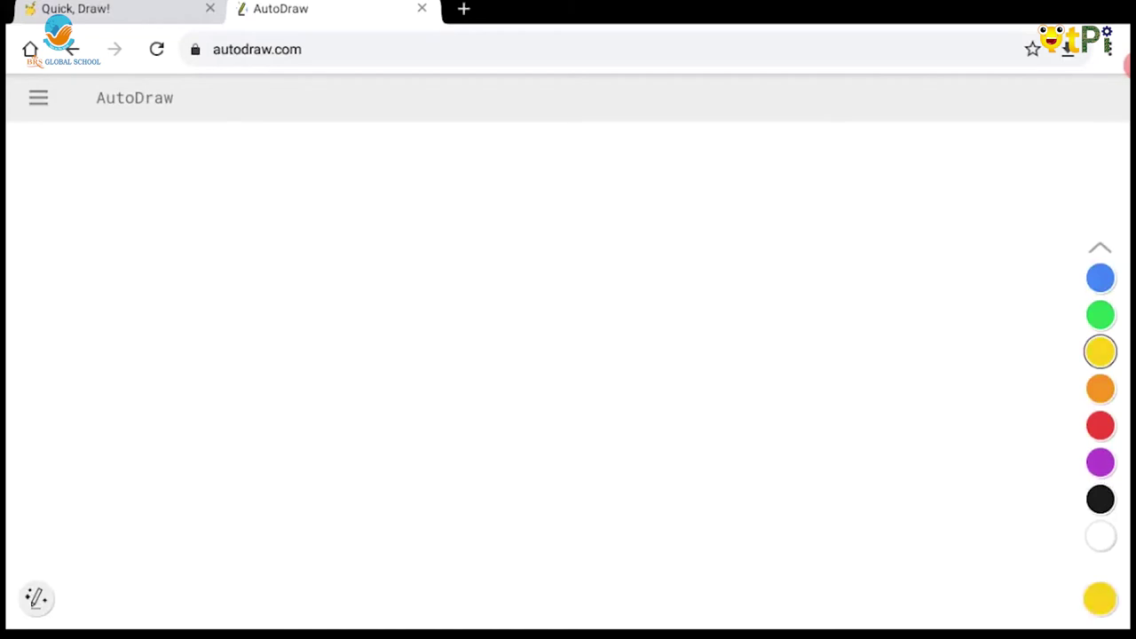
click(1100, 425)
click(1099, 388)
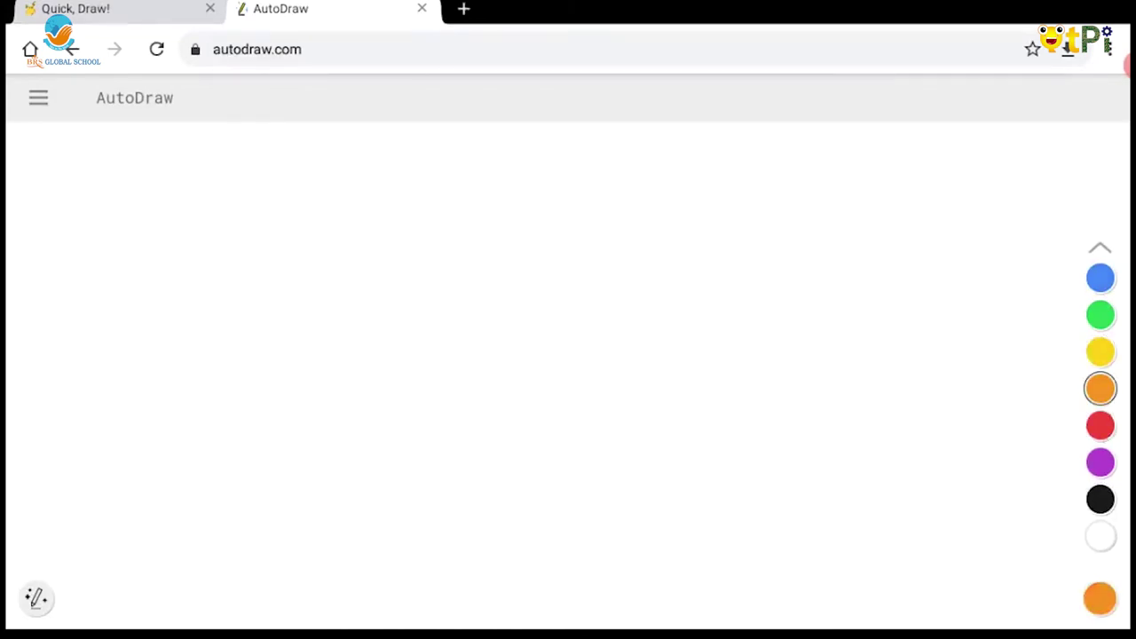
click(1099, 277)
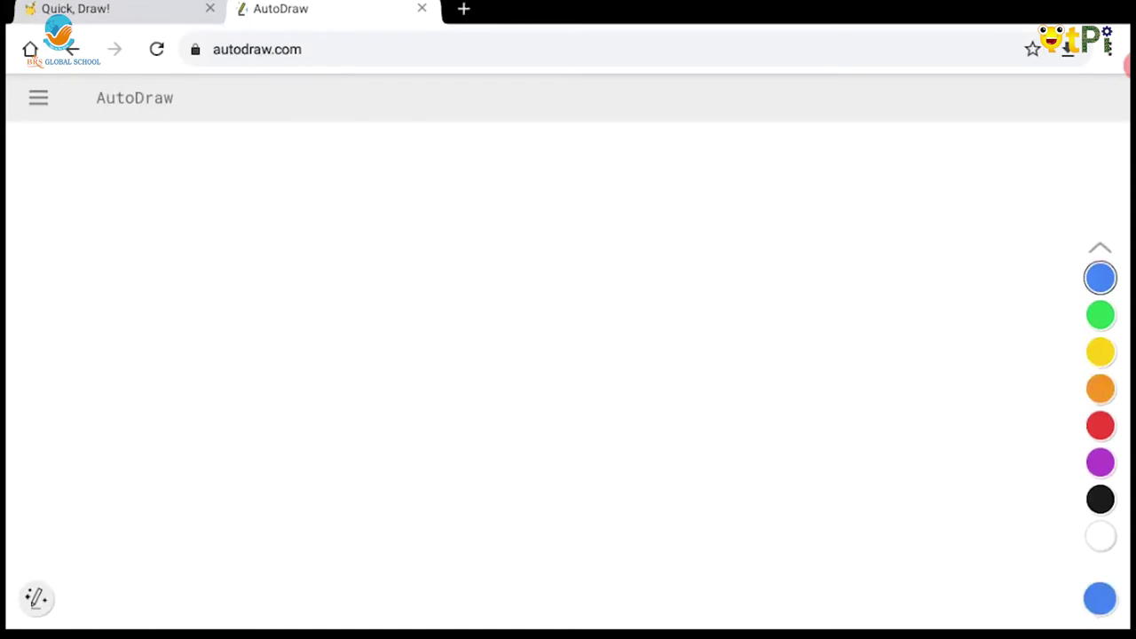
Draw two blue wavy lines and replace them with the suggested wave drawing
mouse_move(60, 480)
mouse_down()
mouse_move(204, 448)
mouse_move(629, 410)
mouse_move(843, 418)
mouse_move(1049, 399)
mouse_up()
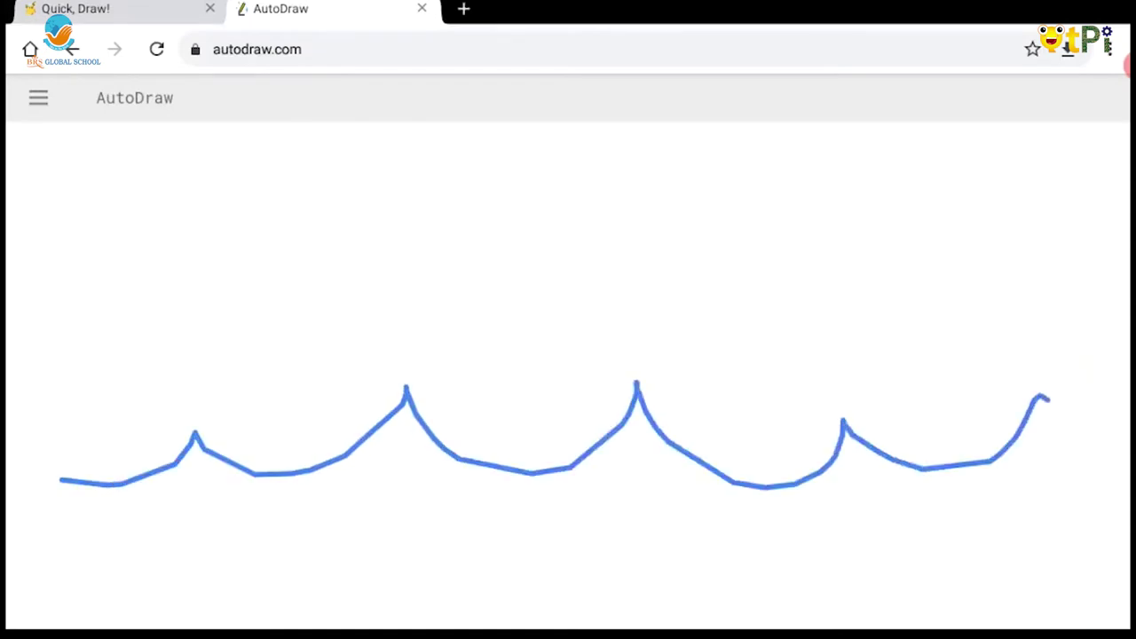
mouse_move(167, 532)
mouse_down()
mouse_move(538, 535)
mouse_move(761, 506)
mouse_move(909, 562)
mouse_up()
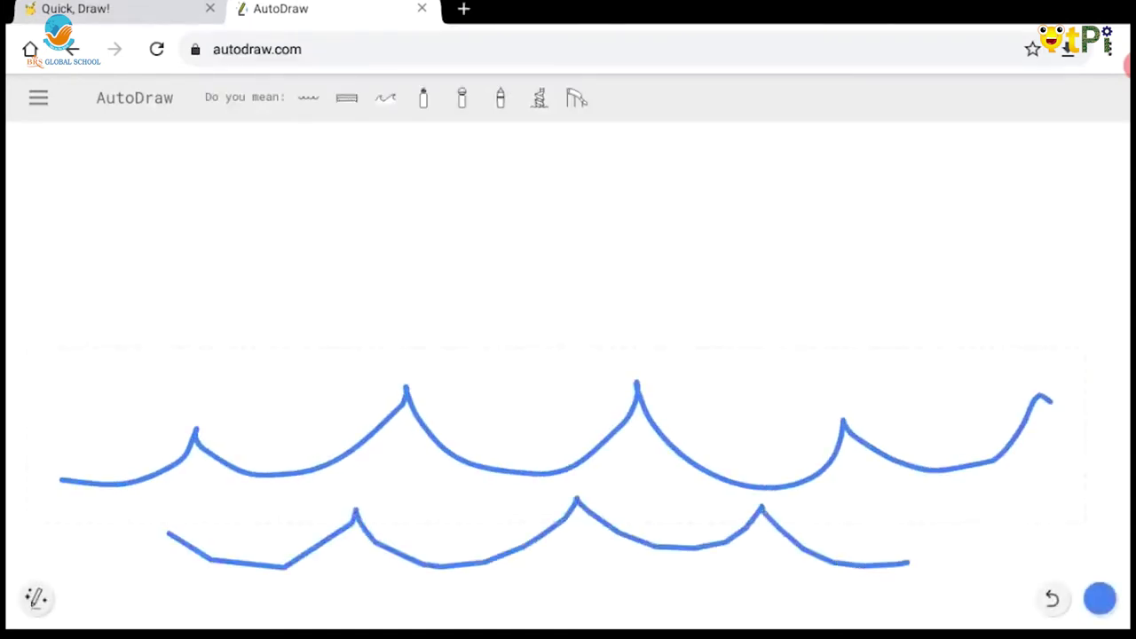
click(355, 98)
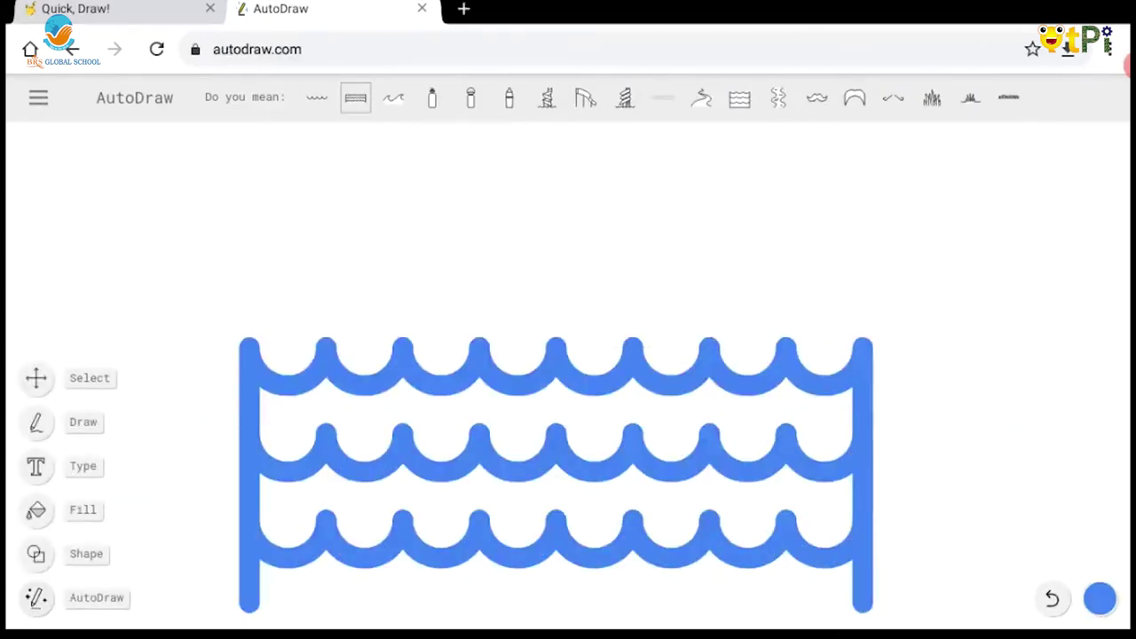
click(36, 377)
Enlarge the waves, stretch them wider past the edges, and tilt them slightly up-right
drag(164, 240, 940, 621)
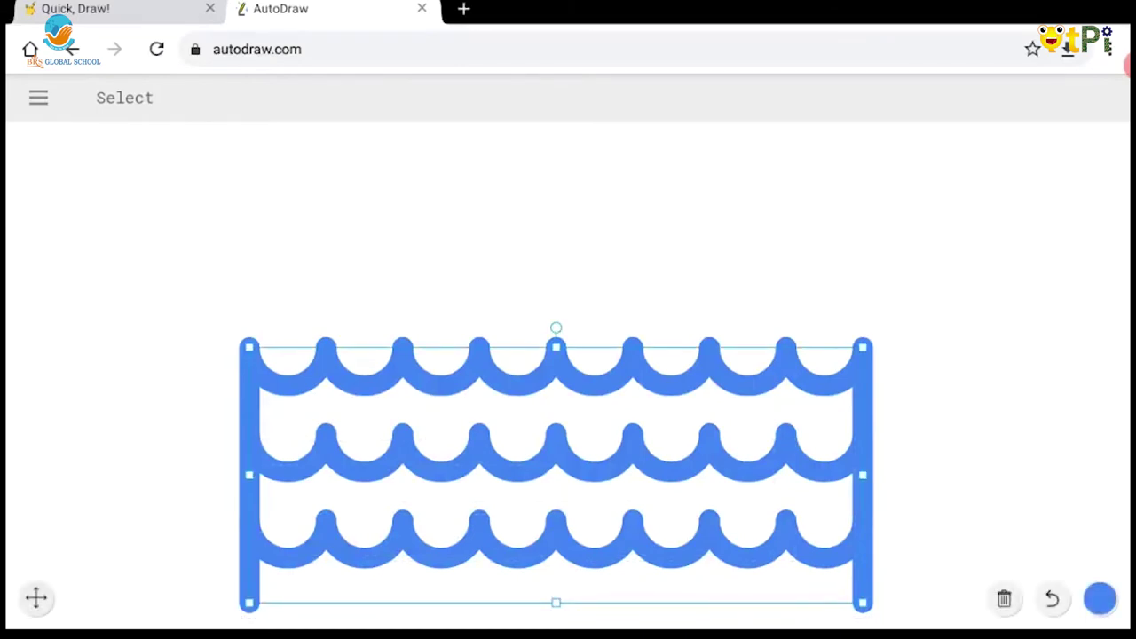
drag(249, 347, 47, 281)
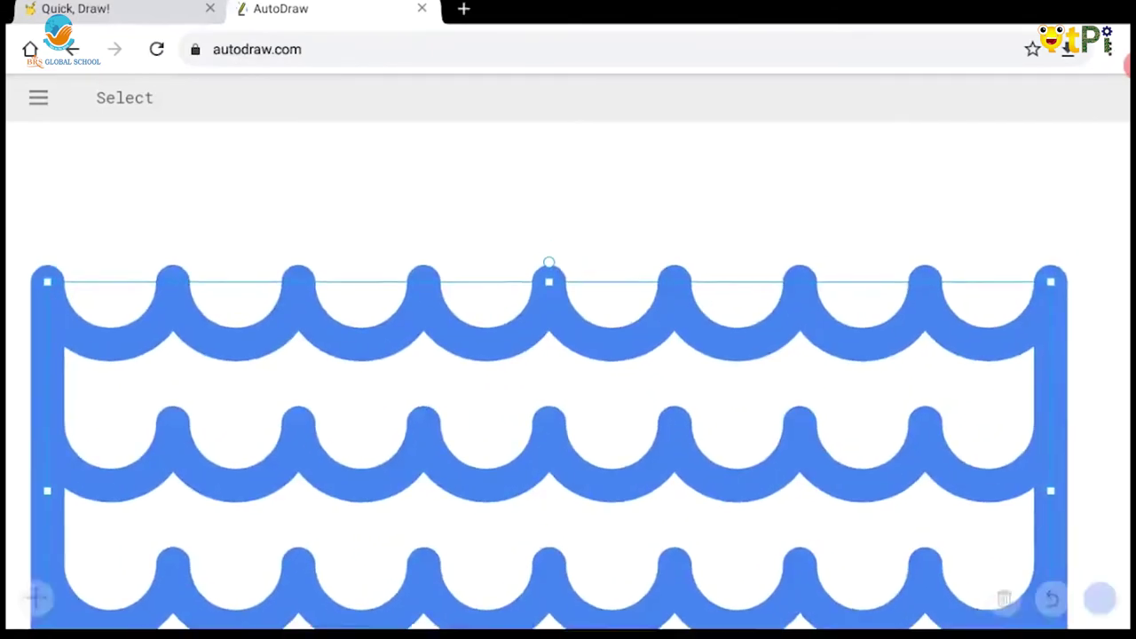
mouse_move(549, 444)
mouse_down()
mouse_move(433, 588)
mouse_move(604, 562)
mouse_move(527, 536)
mouse_move(517, 518)
mouse_up()
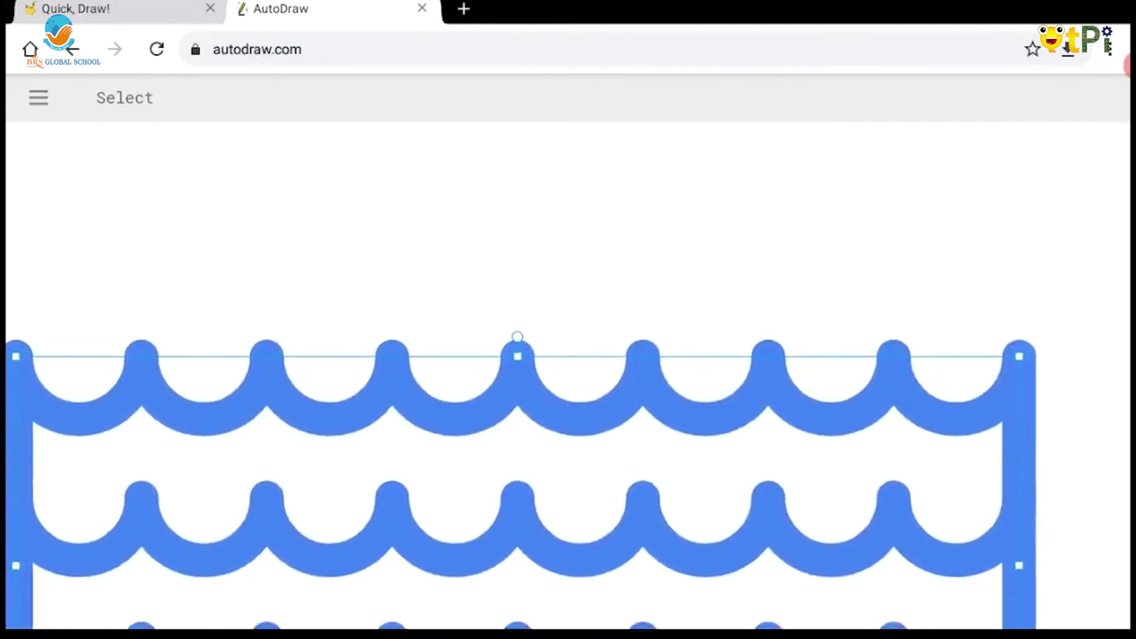
drag(1019, 564, 1115, 564)
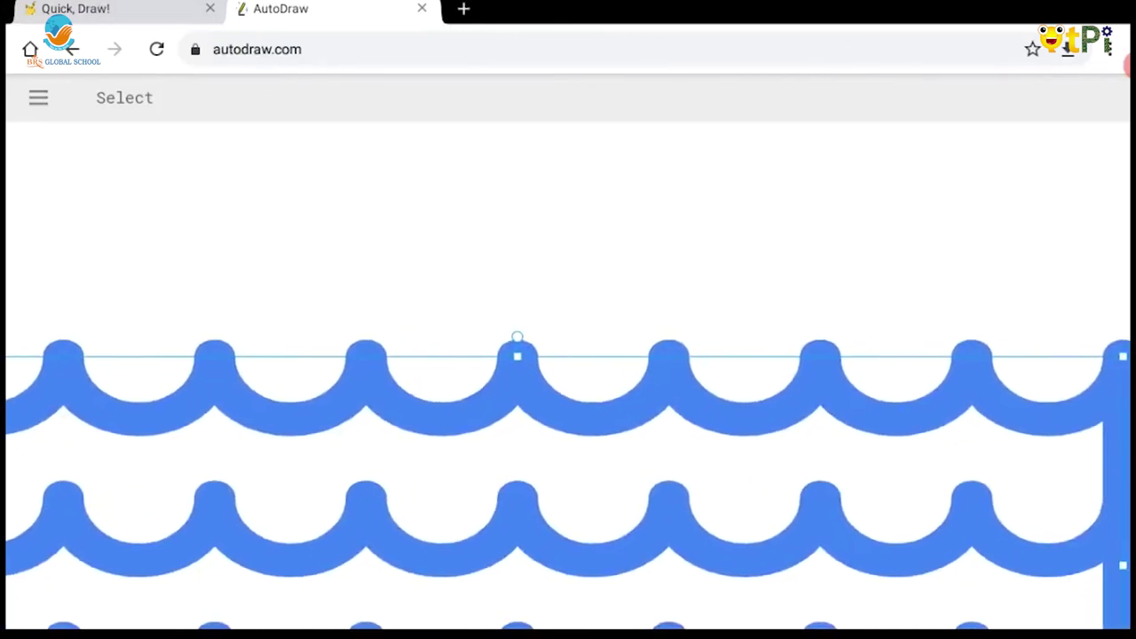
drag(517, 337, 517, 320)
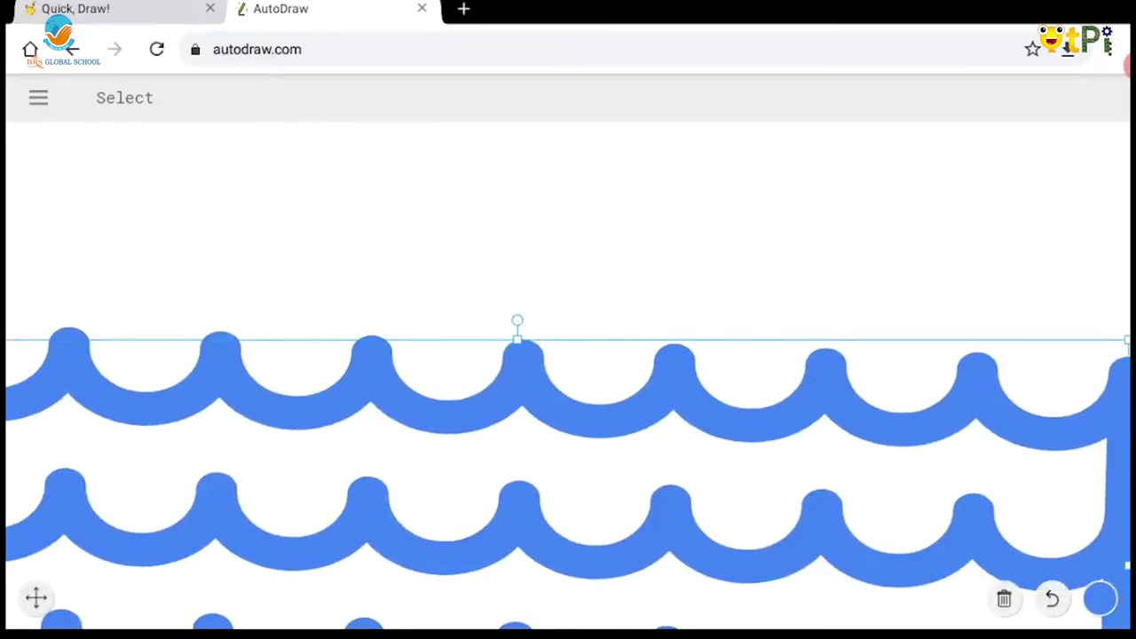
Sketch a boat hull and sail above the waves and swap in the suggested cruise ship
click(35, 377)
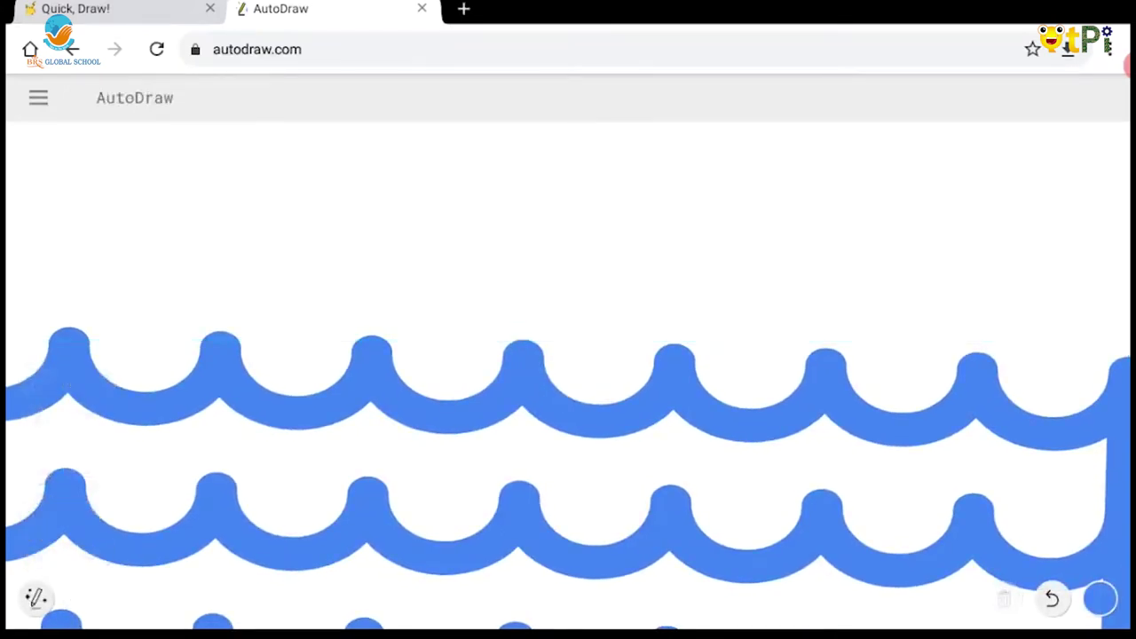
mouse_move(241, 189)
mouse_down()
mouse_move(304, 340)
mouse_move(725, 352)
mouse_move(752, 186)
mouse_move(257, 227)
mouse_up()
drag(486, 202, 575, 197)
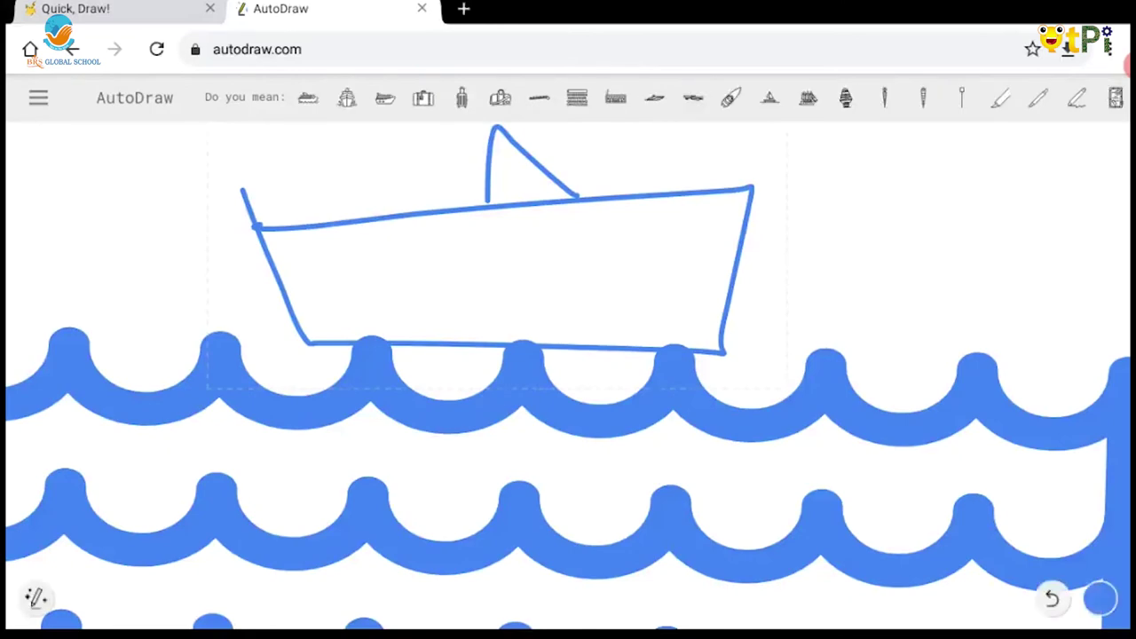
click(385, 98)
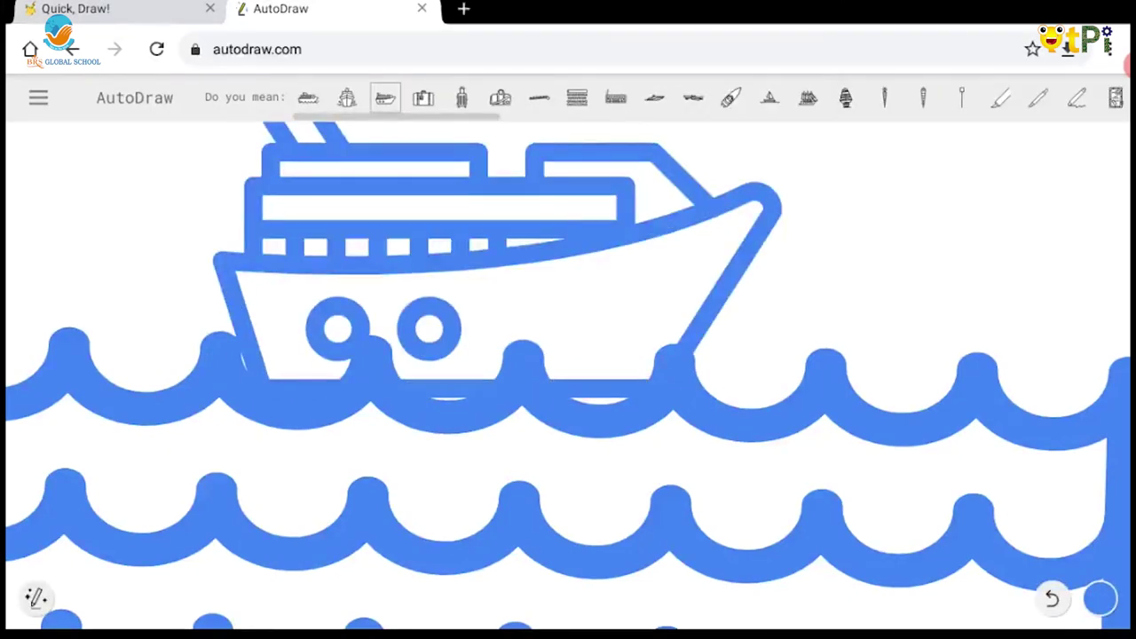
click(36, 597)
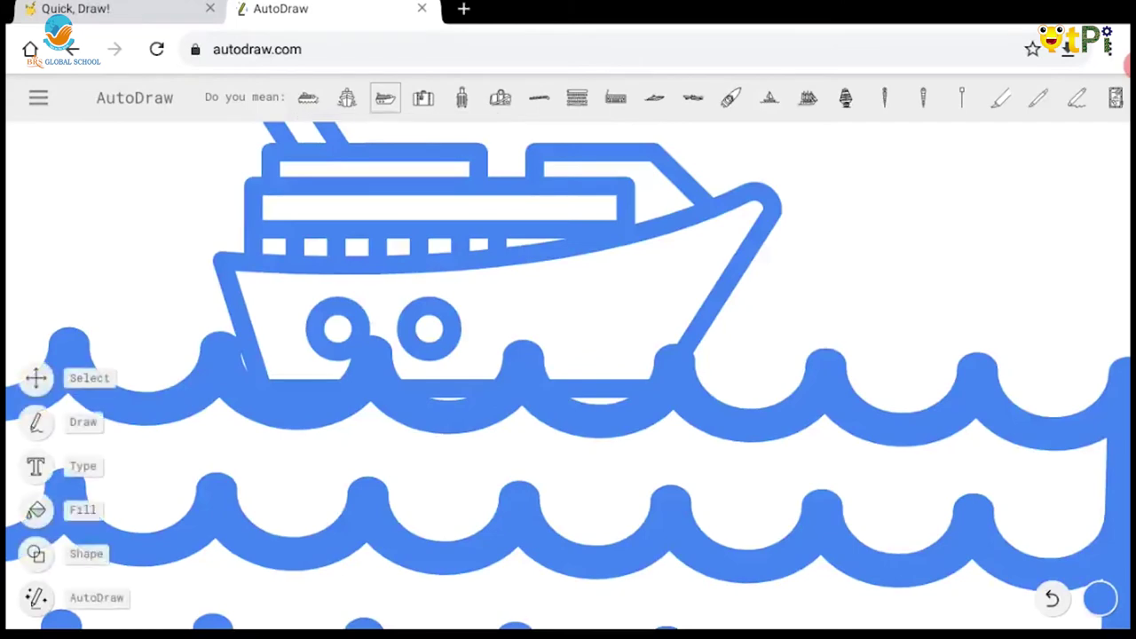
Shrink the cruise ship and set it down onto the top row of waves
click(36, 377)
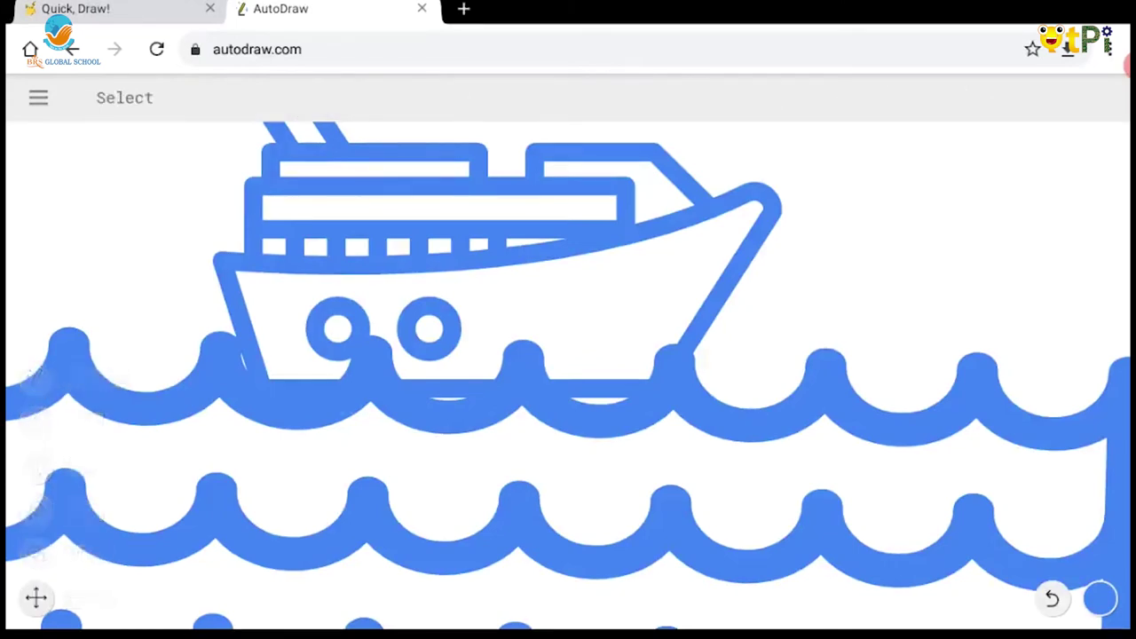
click(36, 597)
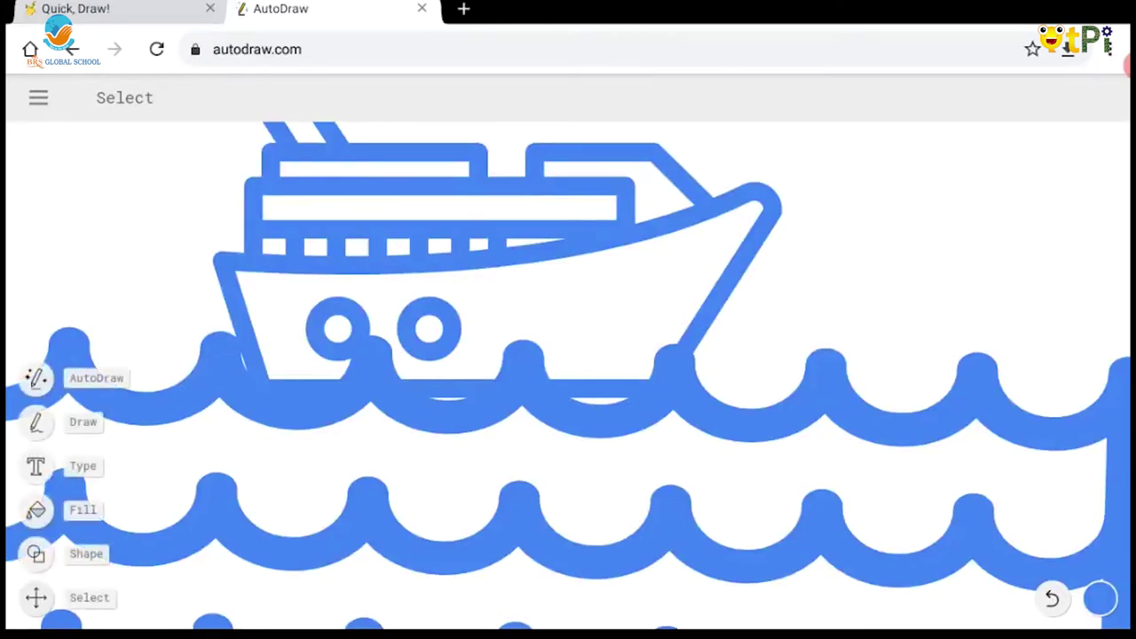
click(35, 597)
drag(196, 140, 747, 384)
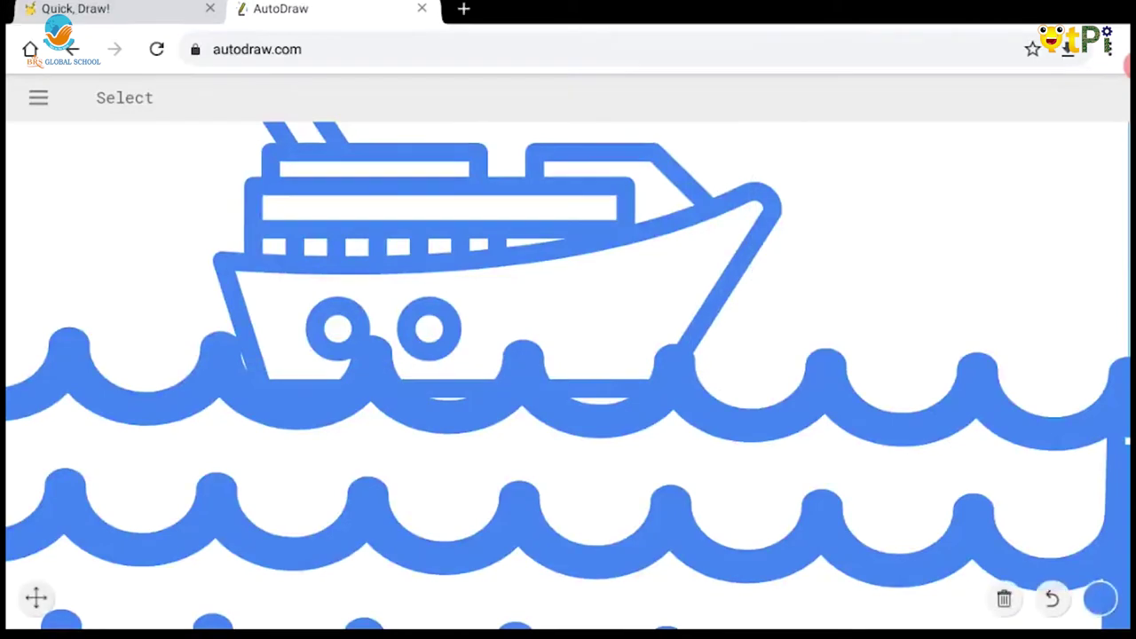
mouse_move(496, 266)
mouse_down()
mouse_move(511, 496)
mouse_move(492, 230)
mouse_up()
drag(768, 373, 644, 304)
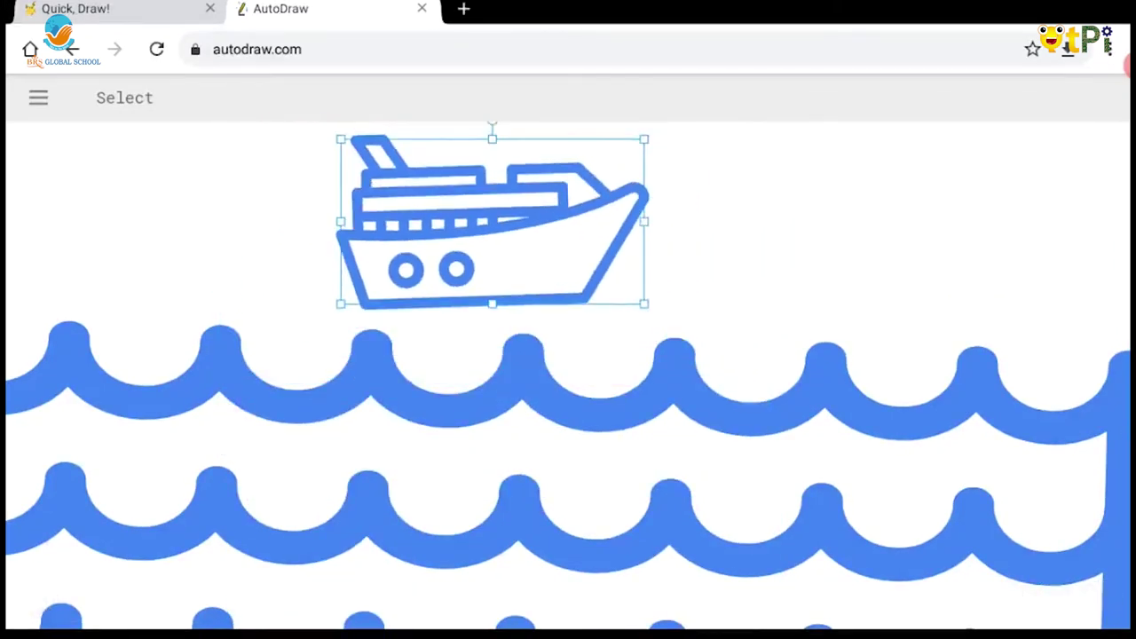
drag(491, 124, 494, 125)
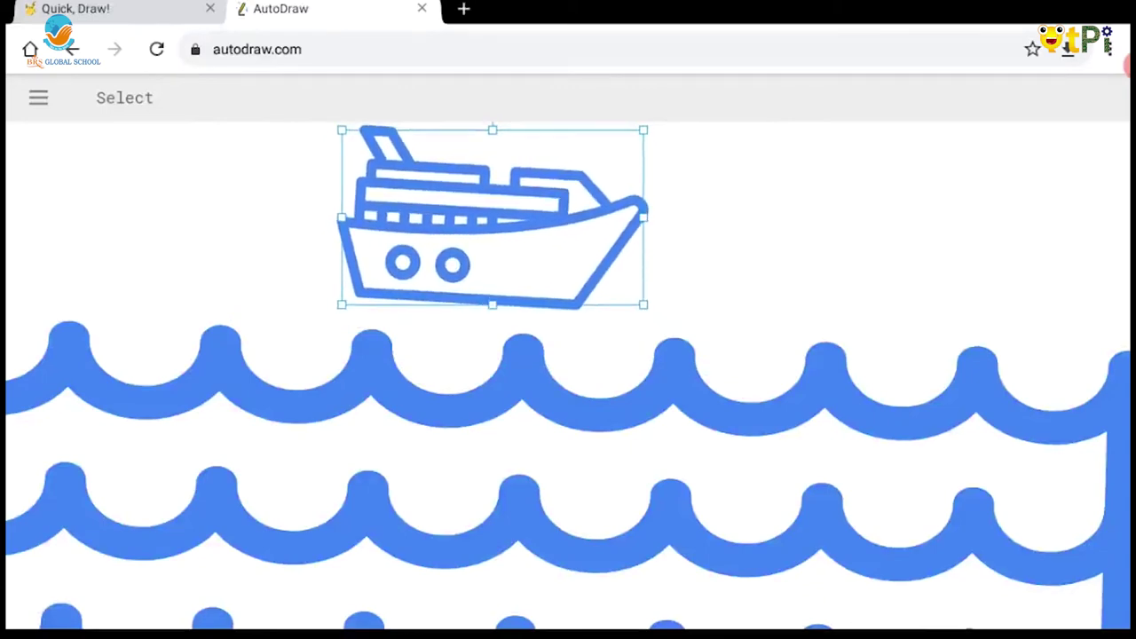
drag(493, 217, 496, 293)
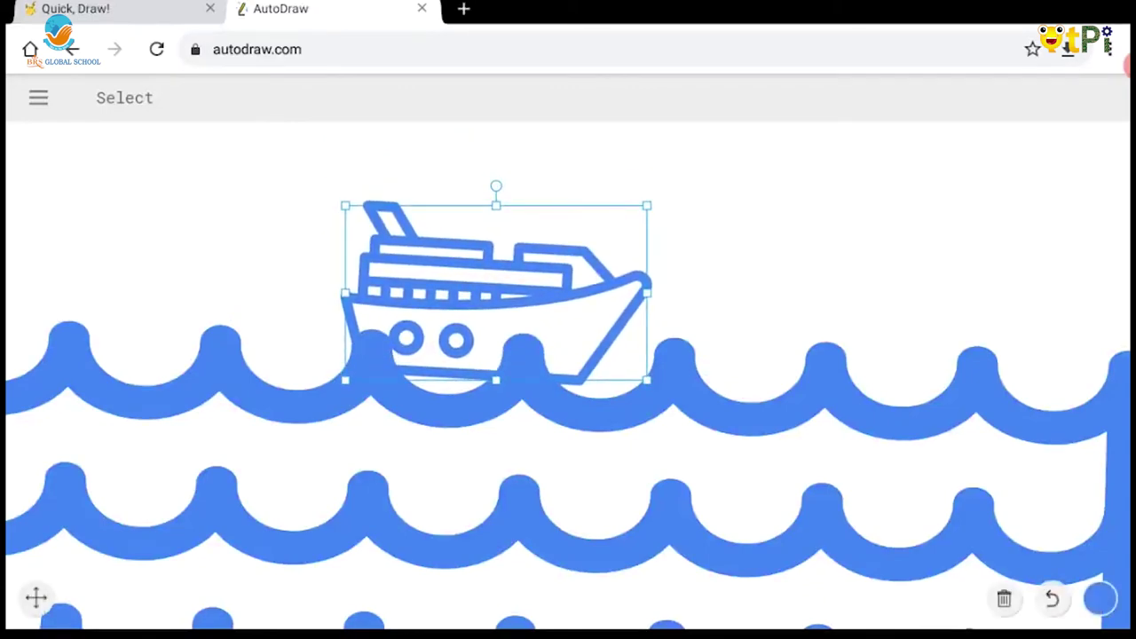
Recolour the ship's outline black and deselect it
click(1100, 597)
click(1099, 498)
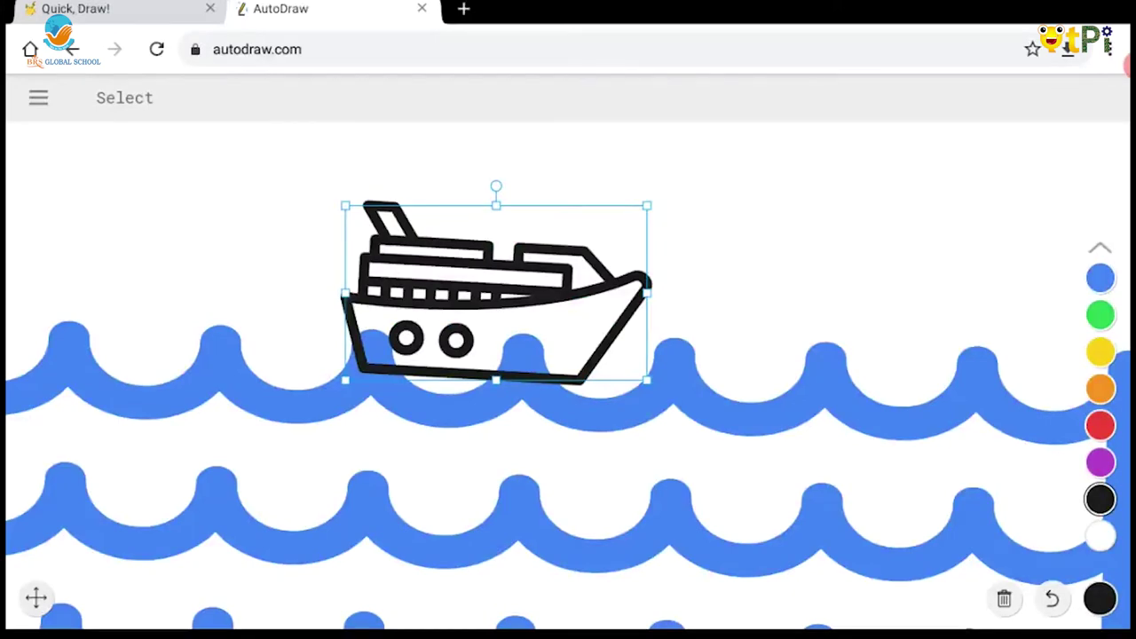
key(Escape)
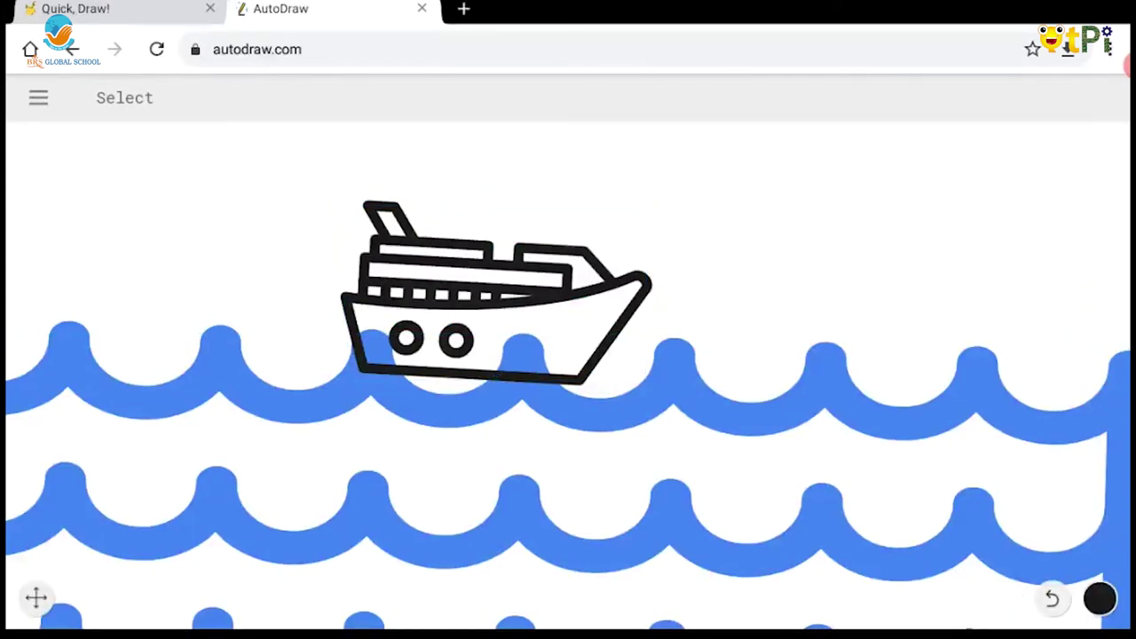
click(35, 597)
Fill the ship's hull with red
click(36, 509)
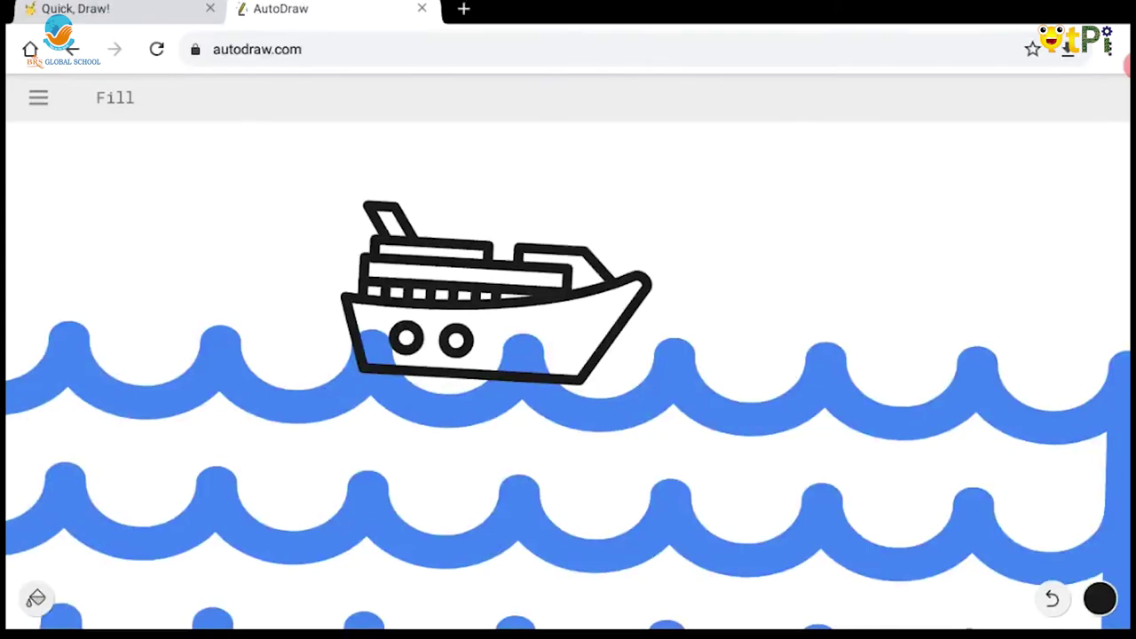
click(1100, 598)
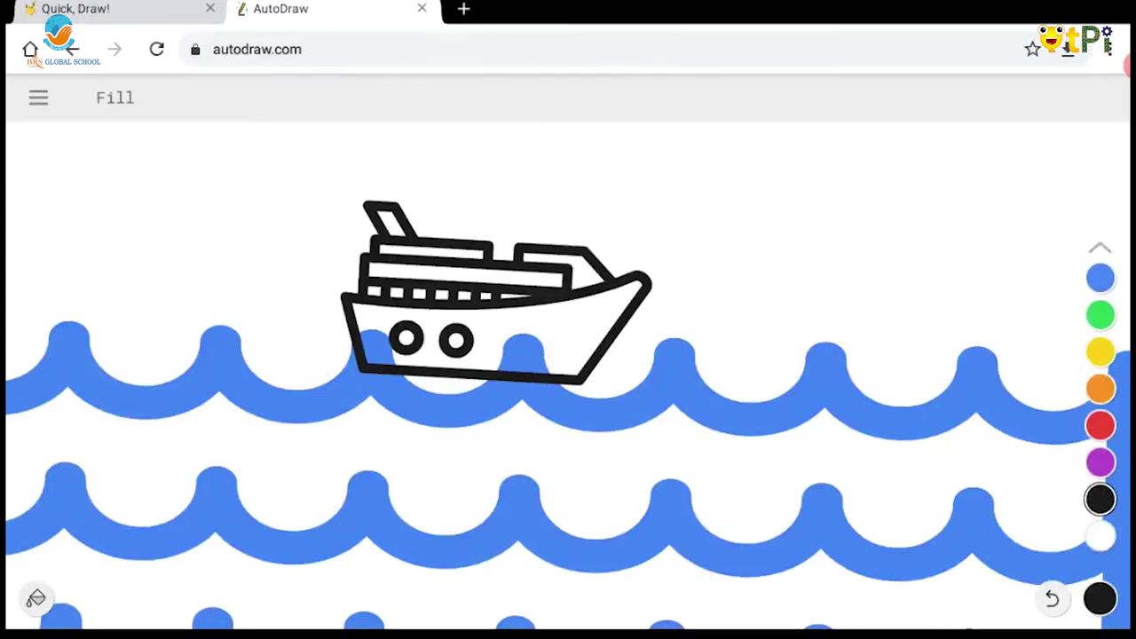
click(1100, 425)
click(533, 342)
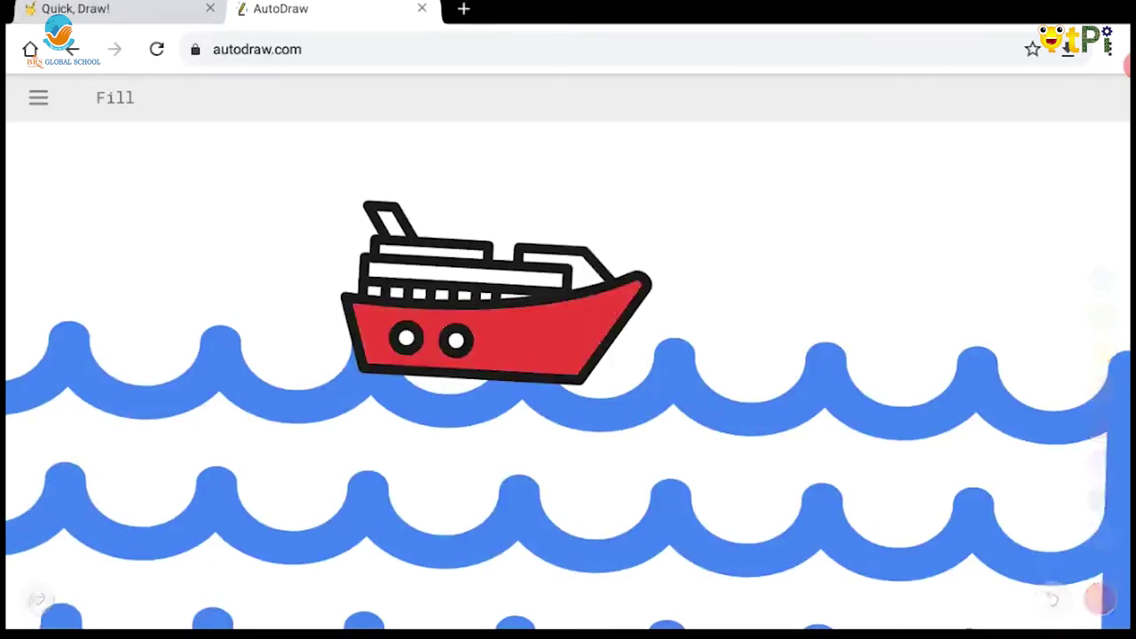
Try purple fills on the ship's outline, upper deck band and the waves
click(1100, 598)
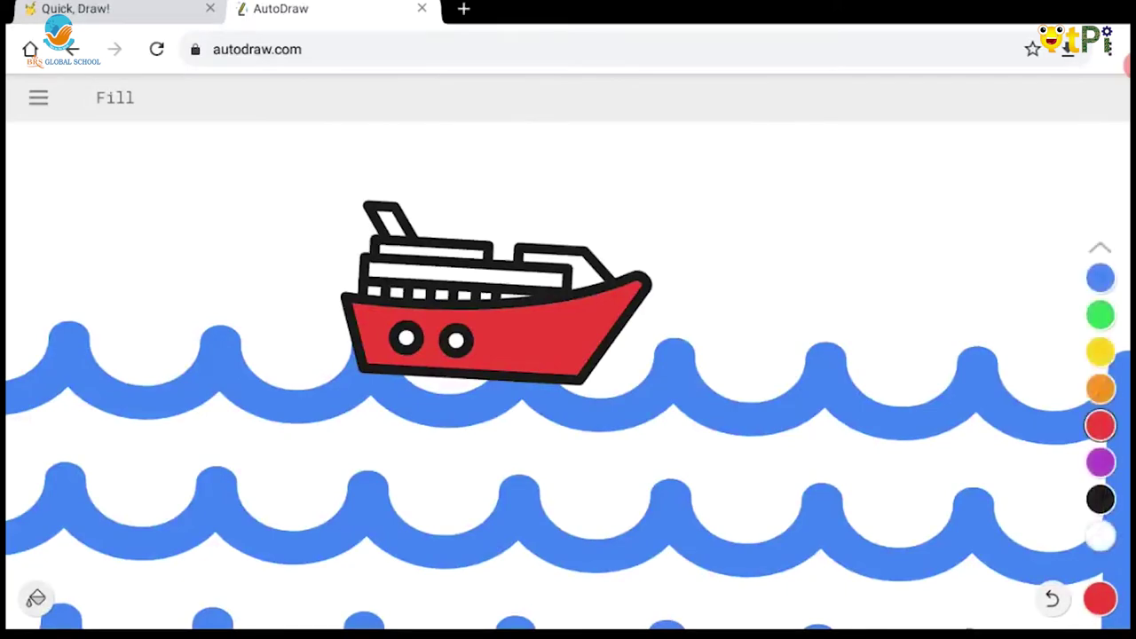
click(1099, 461)
click(426, 241)
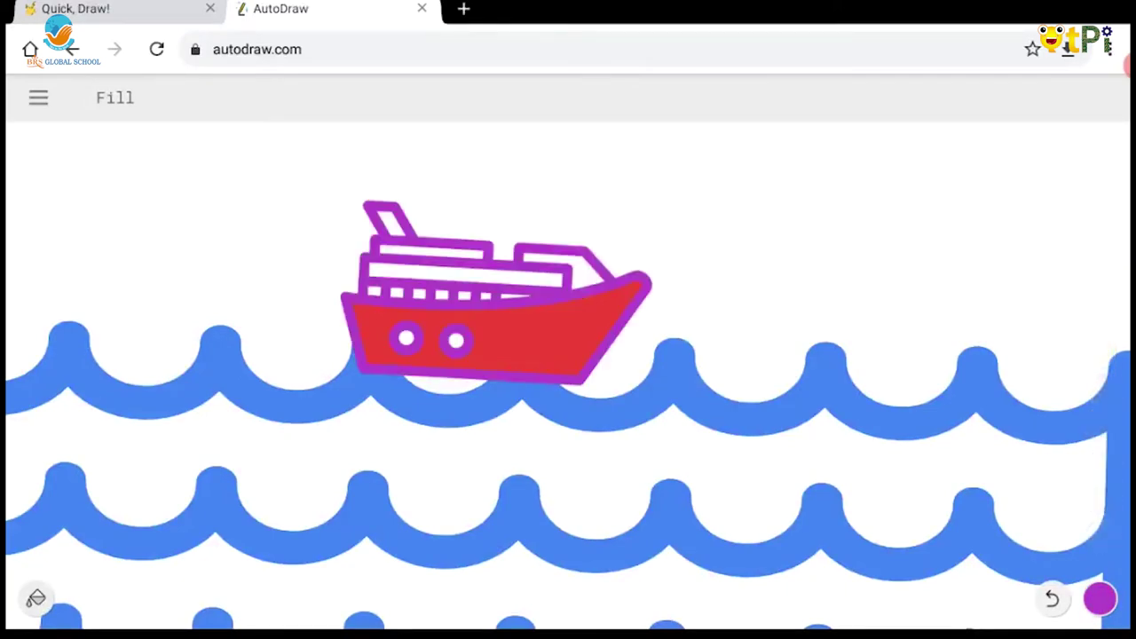
click(462, 277)
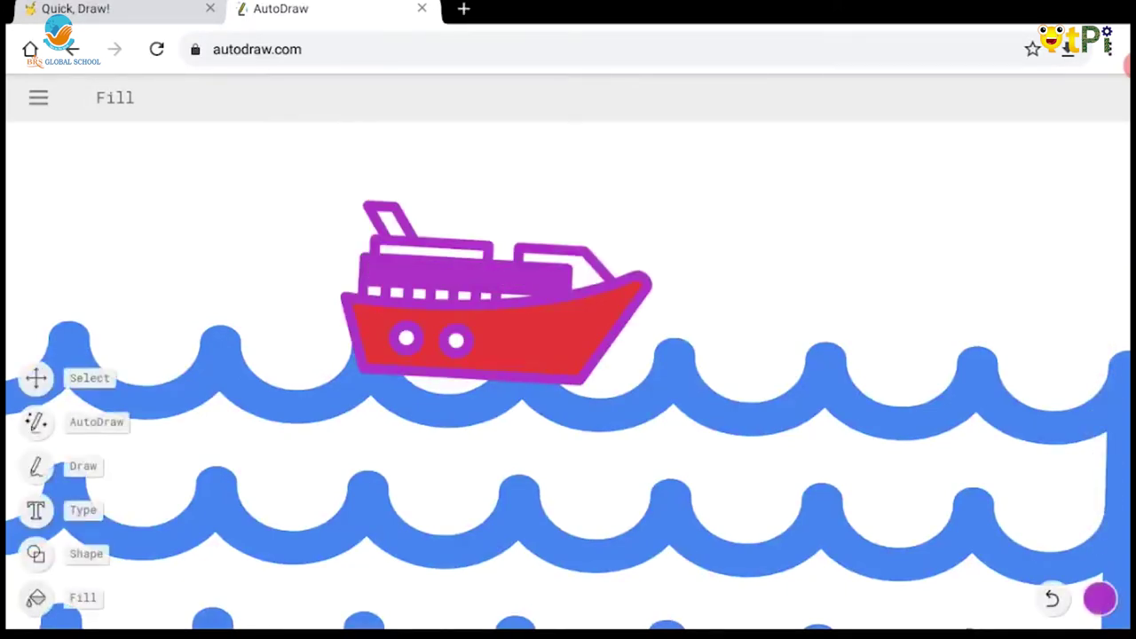
click(53, 373)
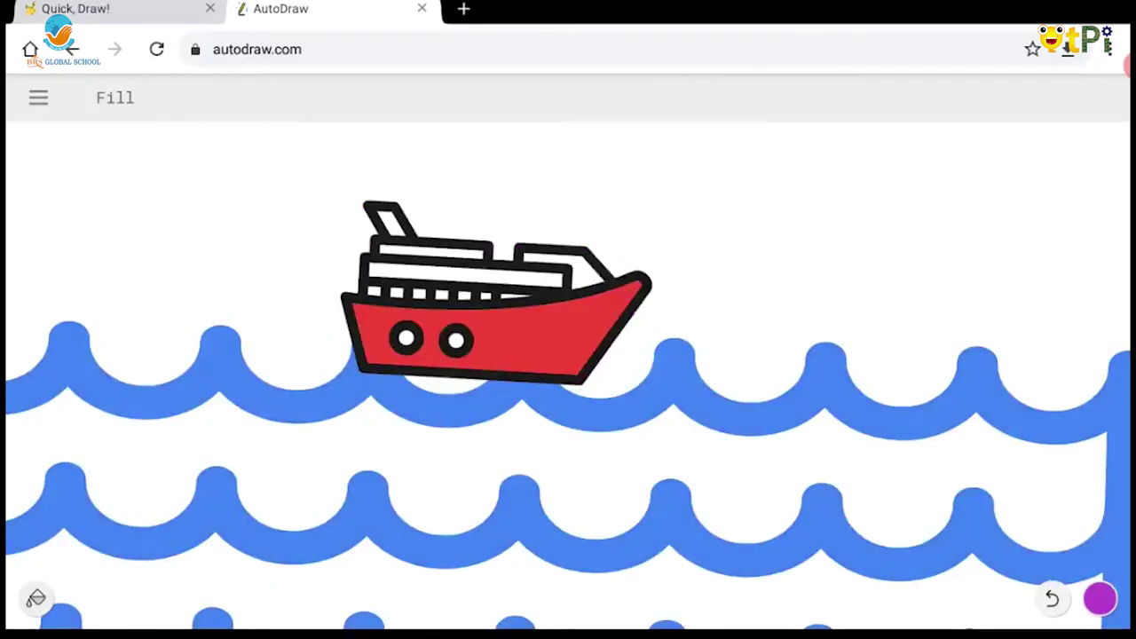
click(36, 554)
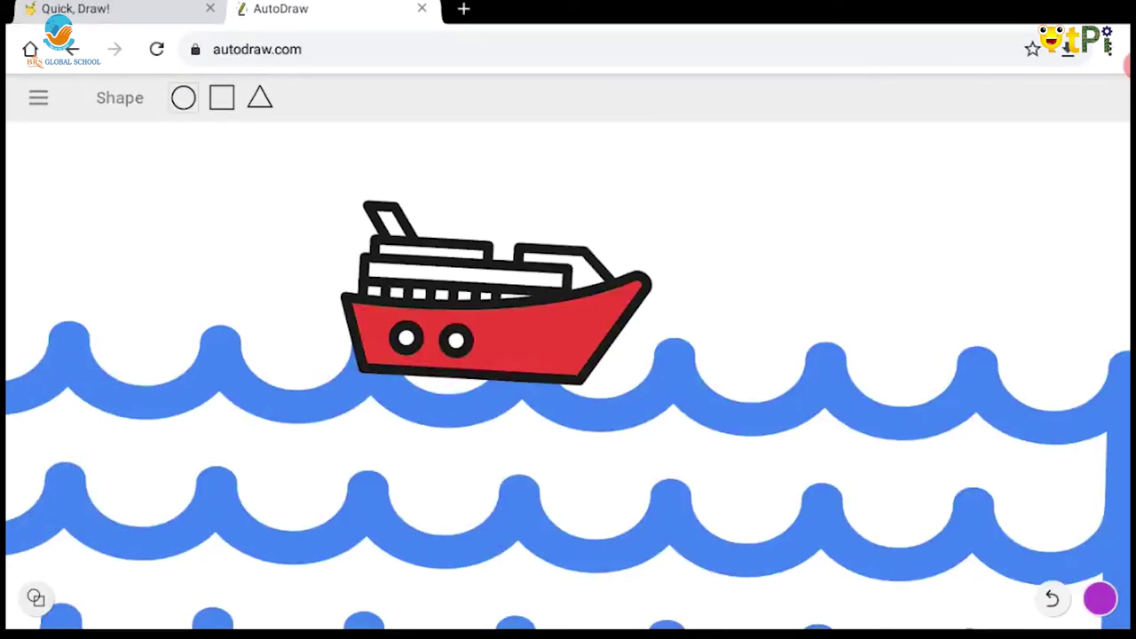
Draw a purple circle at top right and a purple triangle at top left
click(222, 98)
click(184, 97)
drag(865, 159, 945, 239)
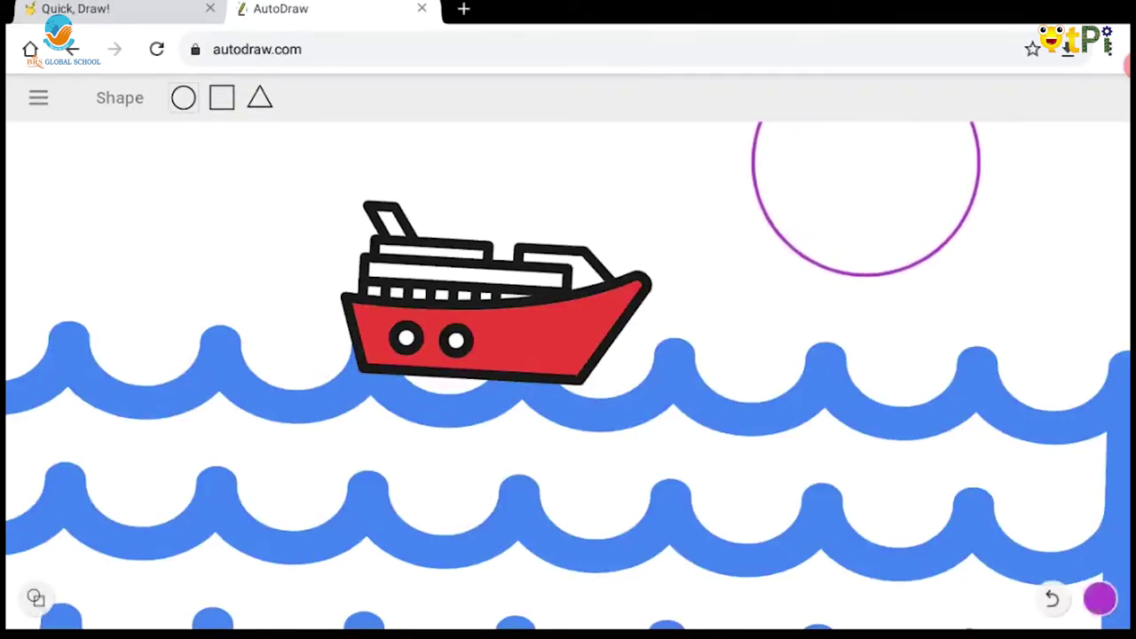
click(259, 98)
mouse_move(139, 199)
mouse_down()
mouse_move(233, 277)
mouse_move(211, 257)
mouse_up()
Switch to orange and draw a square overlapping the purple circle
click(1100, 597)
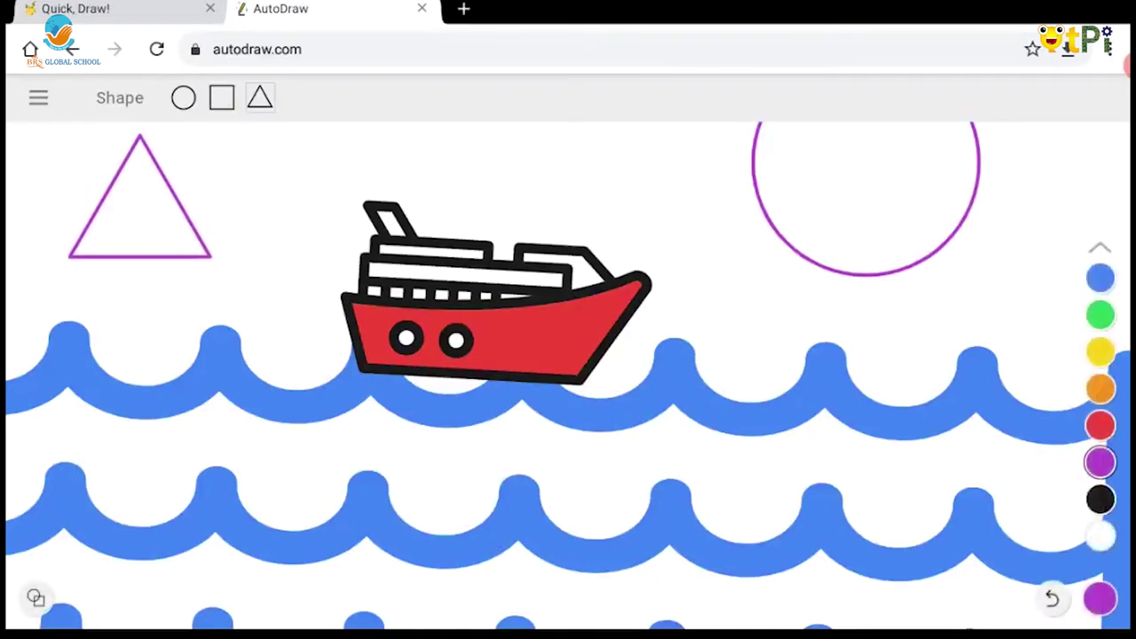
click(1099, 425)
click(1100, 388)
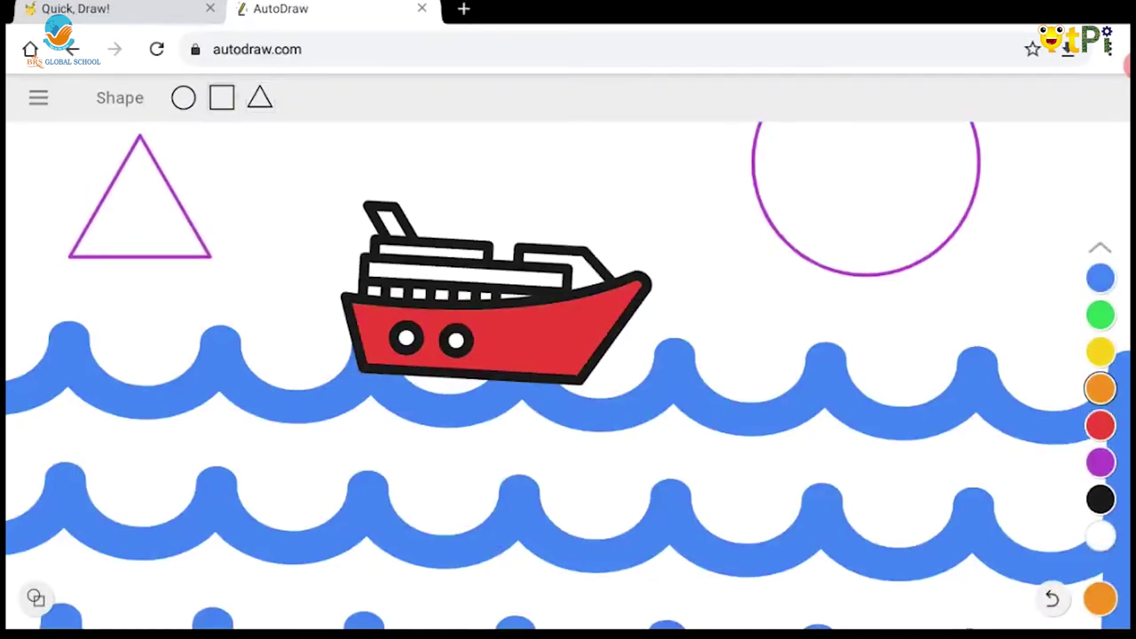
click(221, 97)
mouse_move(647, 165)
mouse_down()
mouse_move(705, 228)
mouse_move(817, 312)
mouse_up()
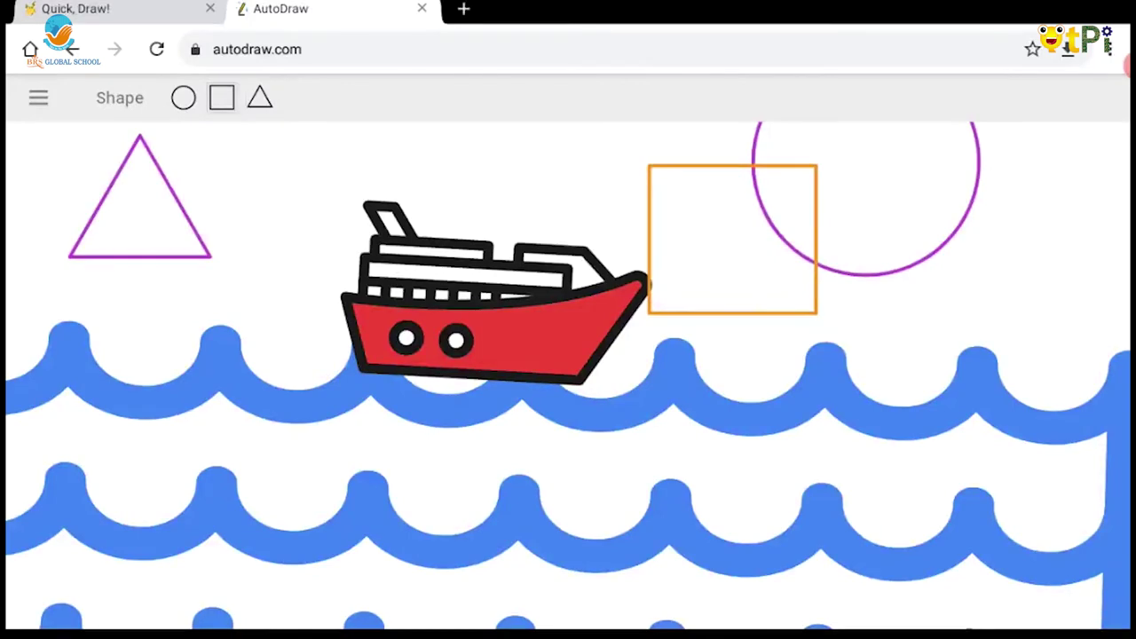
click(36, 597)
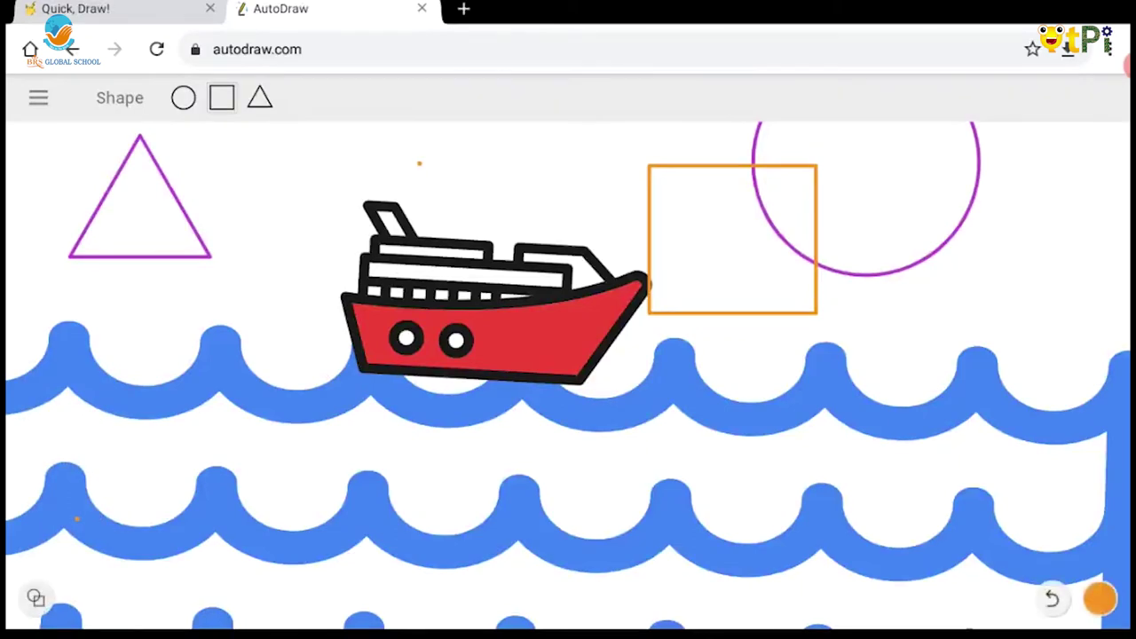
Add the text 'Heyyyy' above the ship and colour it yellow
click(80, 510)
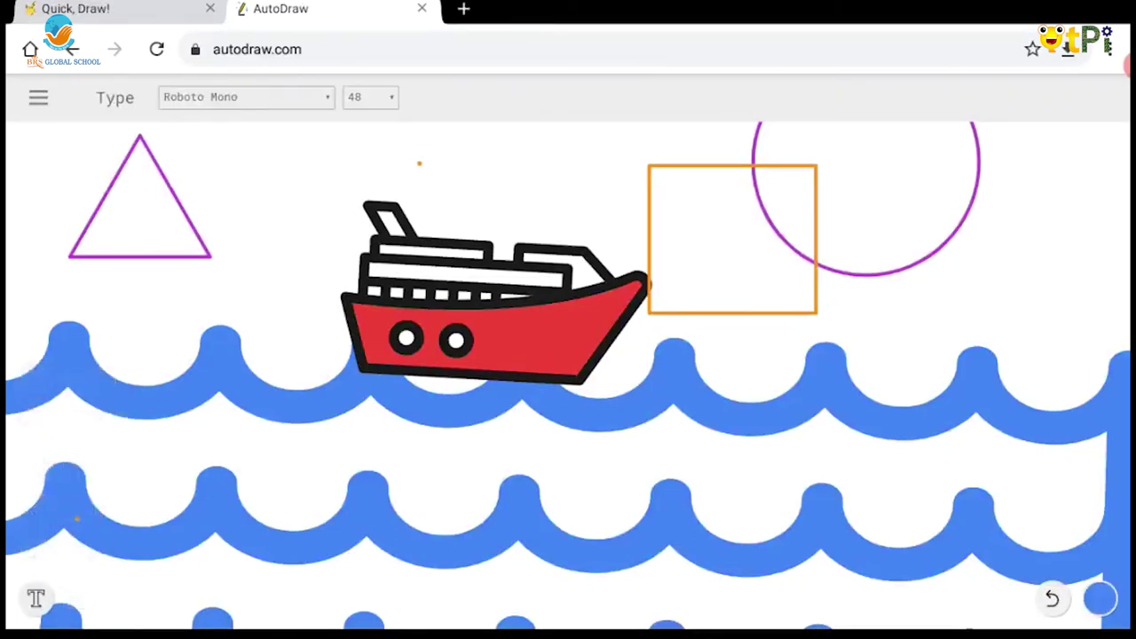
click(478, 177)
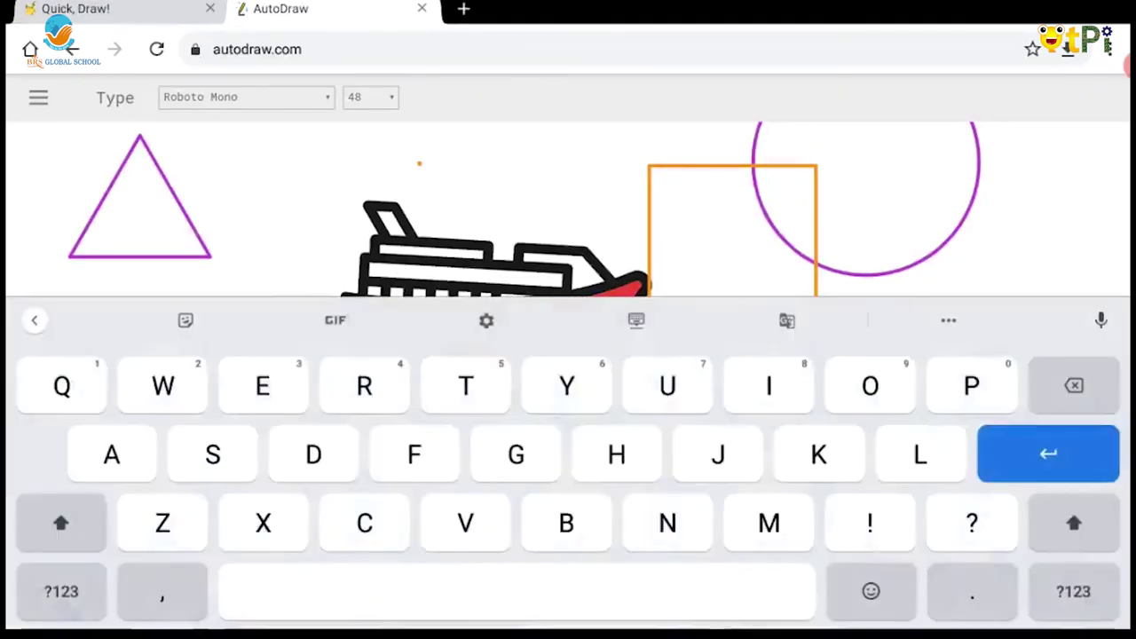
text(H)
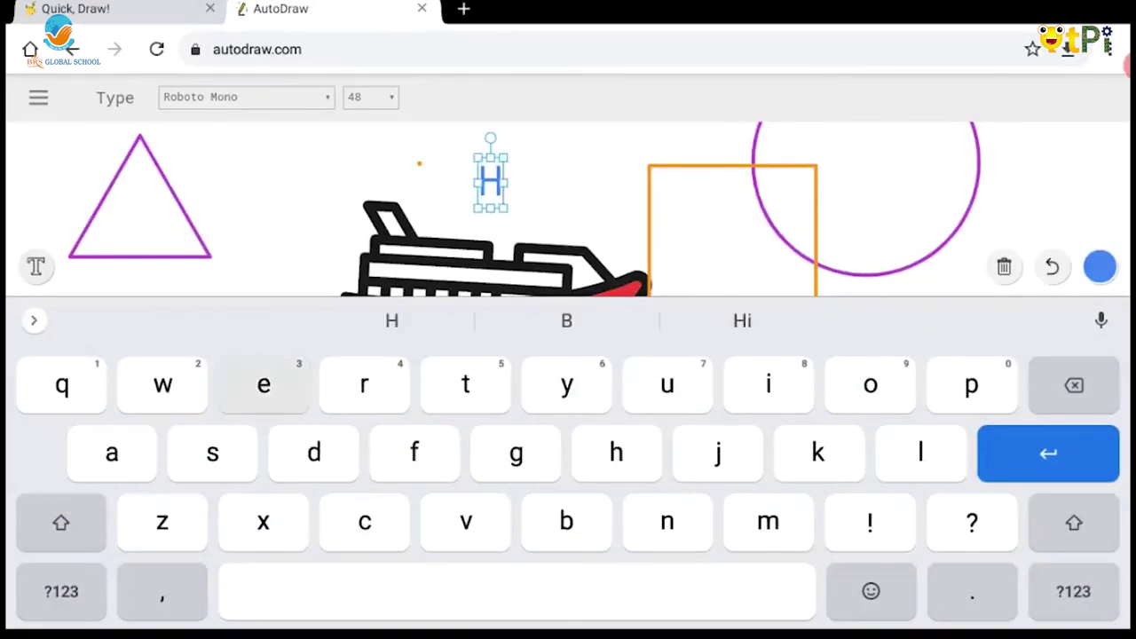
text(eyyyy)
click(1099, 266)
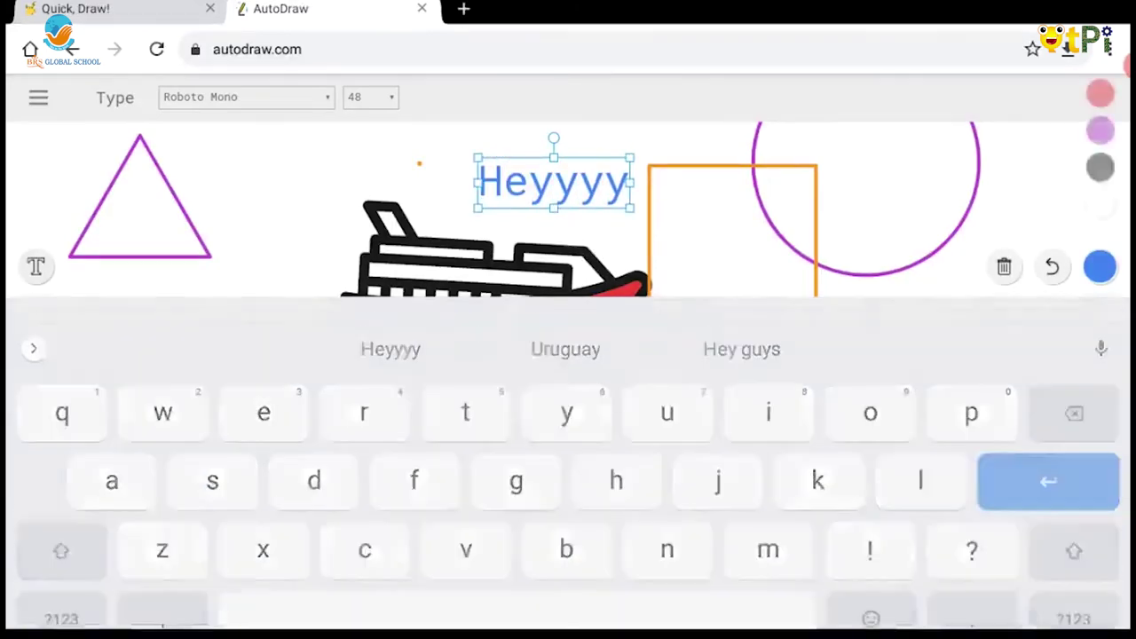
click(1099, 351)
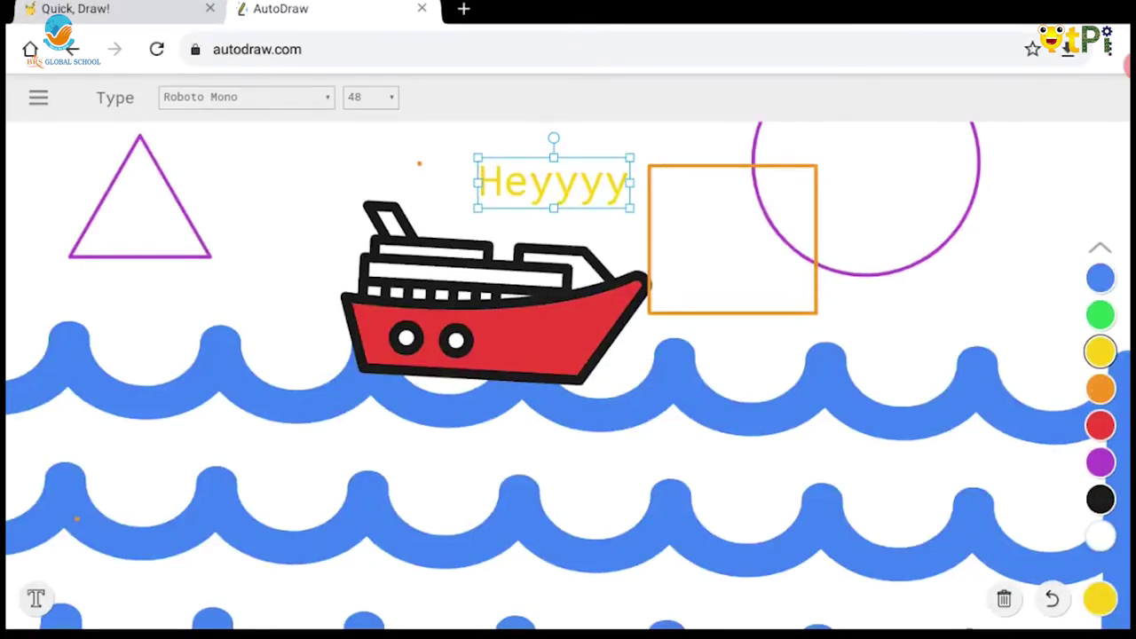
click(246, 96)
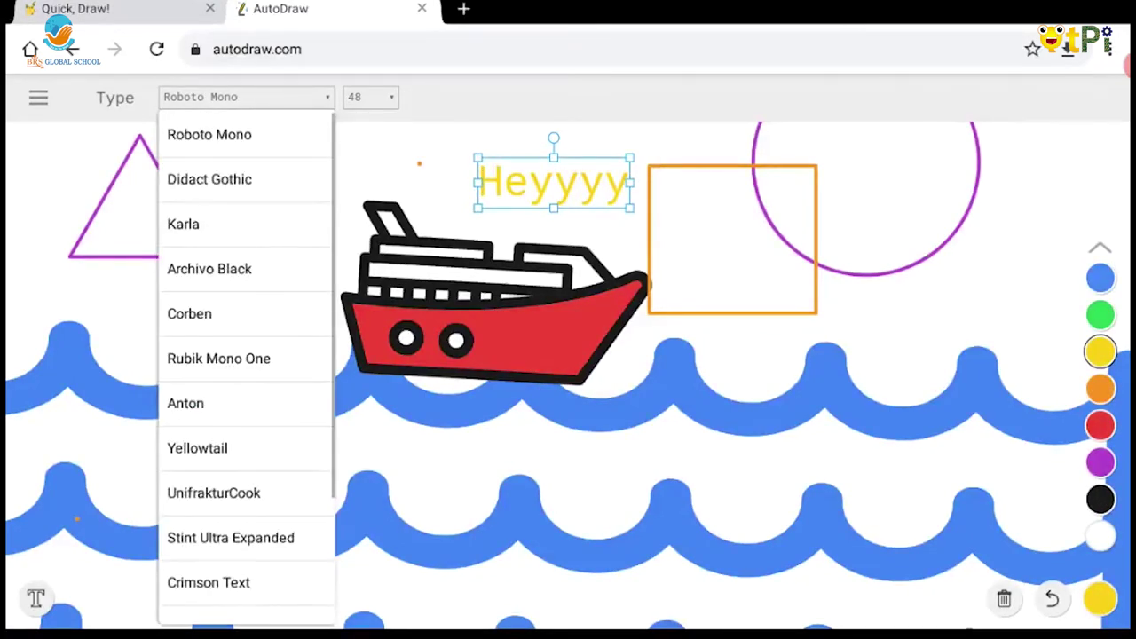
Set the Heyyyy text to the Yellowtail font at size 60
scroll(247, 368, down, 3)
scroll(247, 369, down, 1)
scroll(246, 368, up, 1)
scroll(247, 369, up, 3)
scroll(247, 368, down, 2)
scroll(246, 368, down, 2)
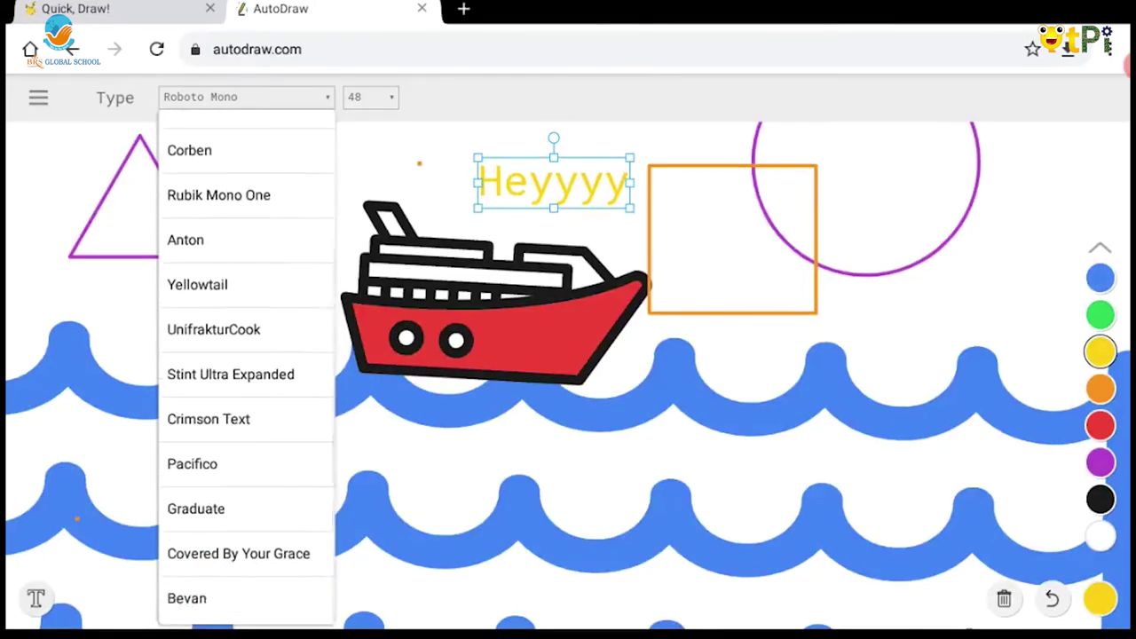
click(197, 284)
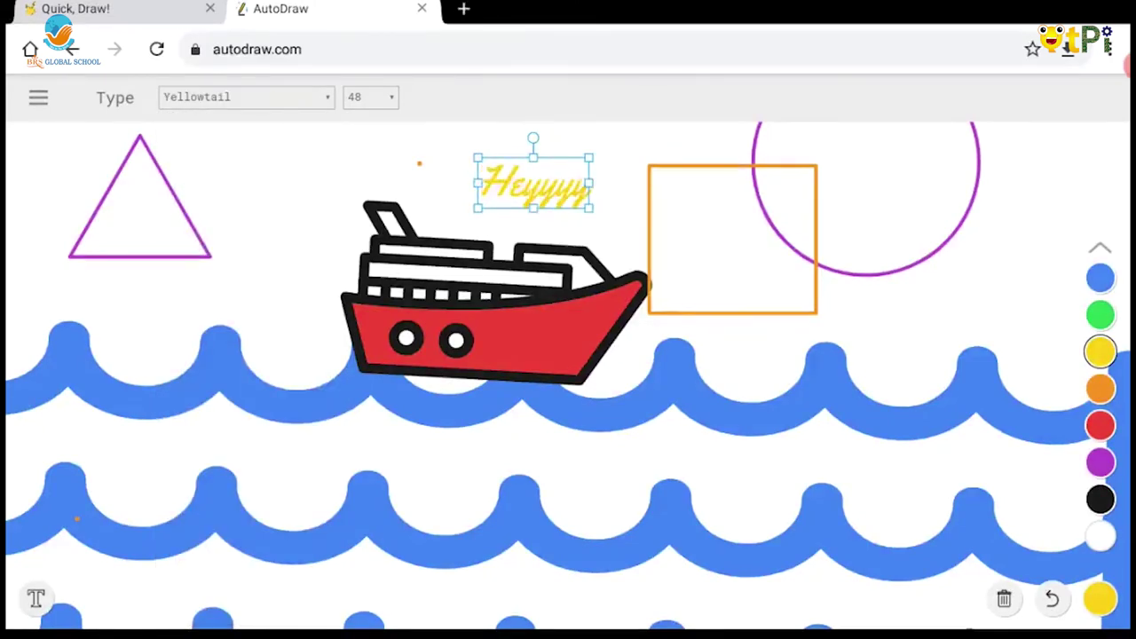
click(370, 97)
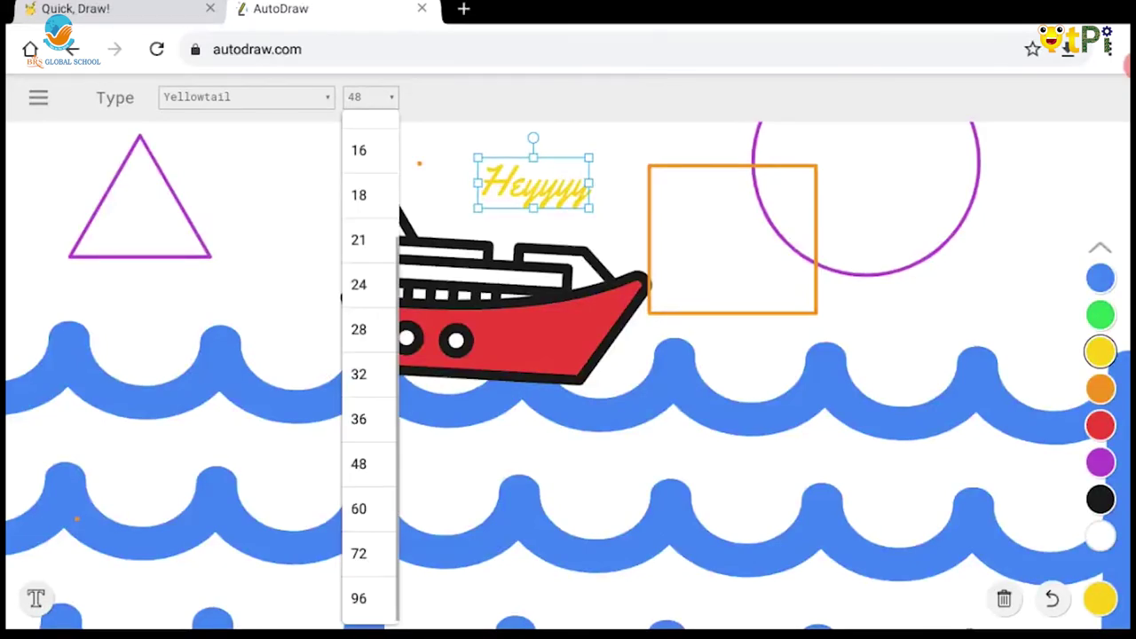
click(359, 509)
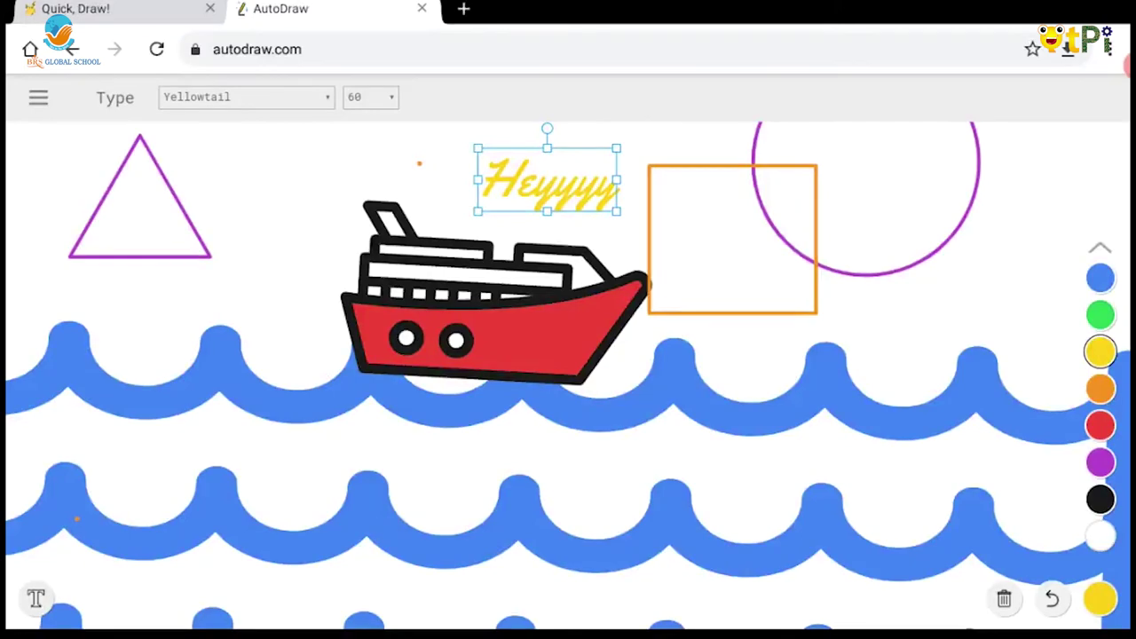
Append '!' so the text reads 'Heyyyy!' and finish editing it
click(546, 180)
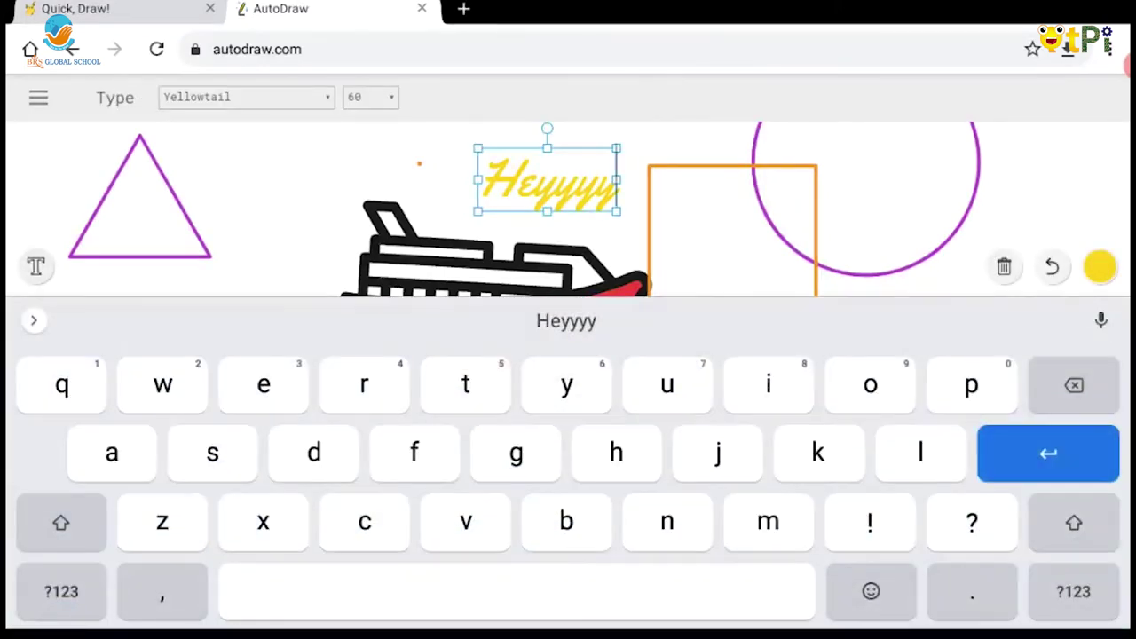
text(!)
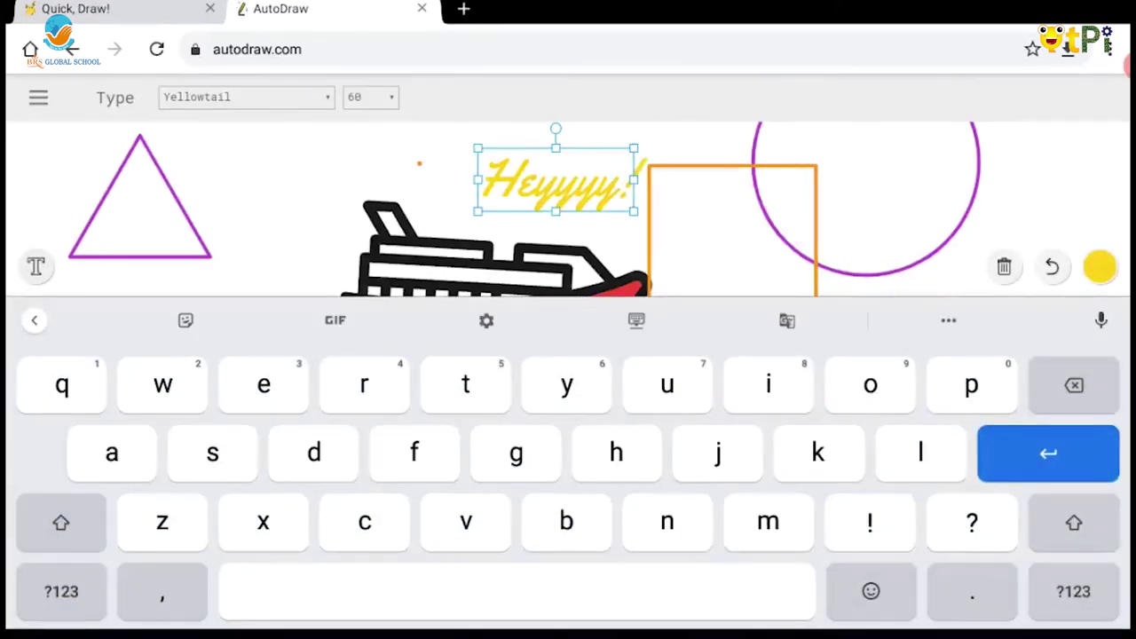
key(Return)
key(Escape)
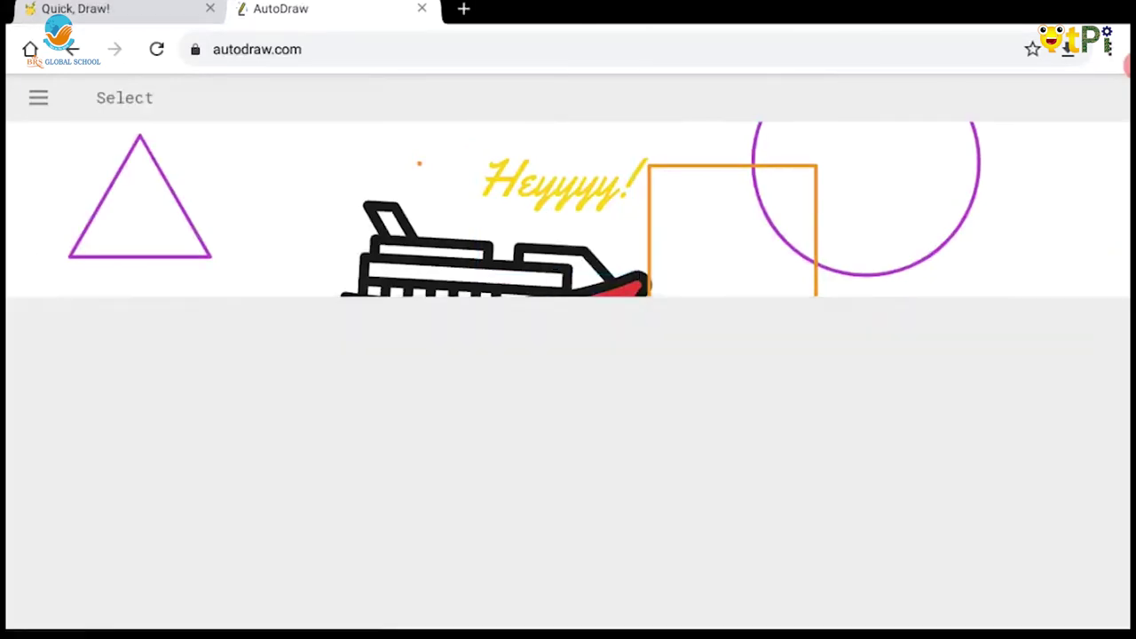
click(36, 597)
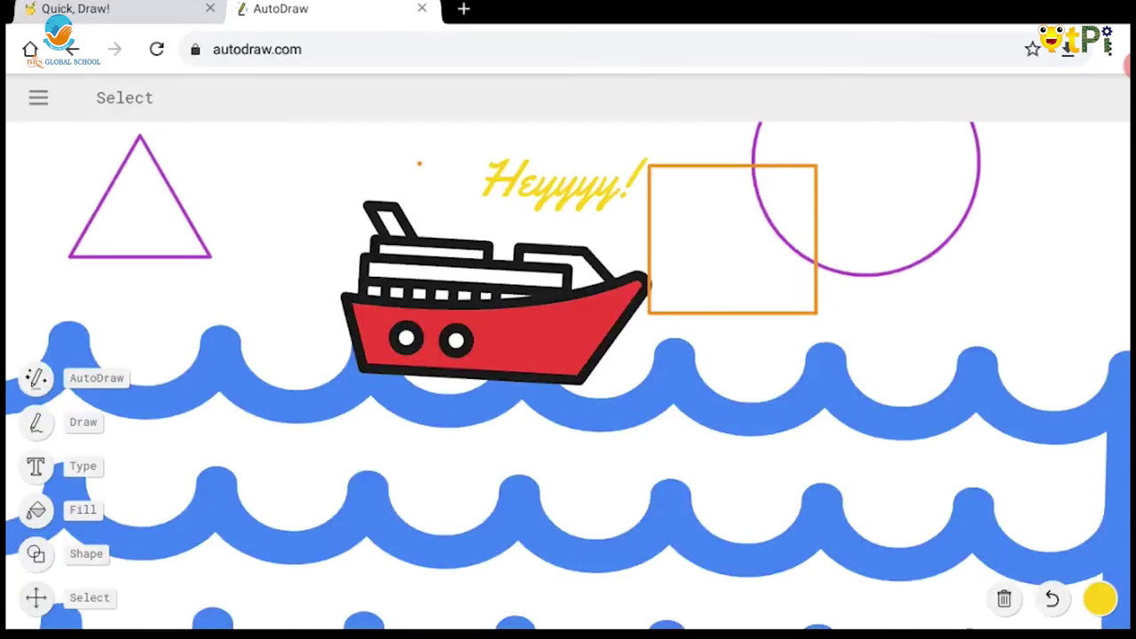
Scale down the blue waves, move them beneath the orange square, and choose orange
click(77, 518)
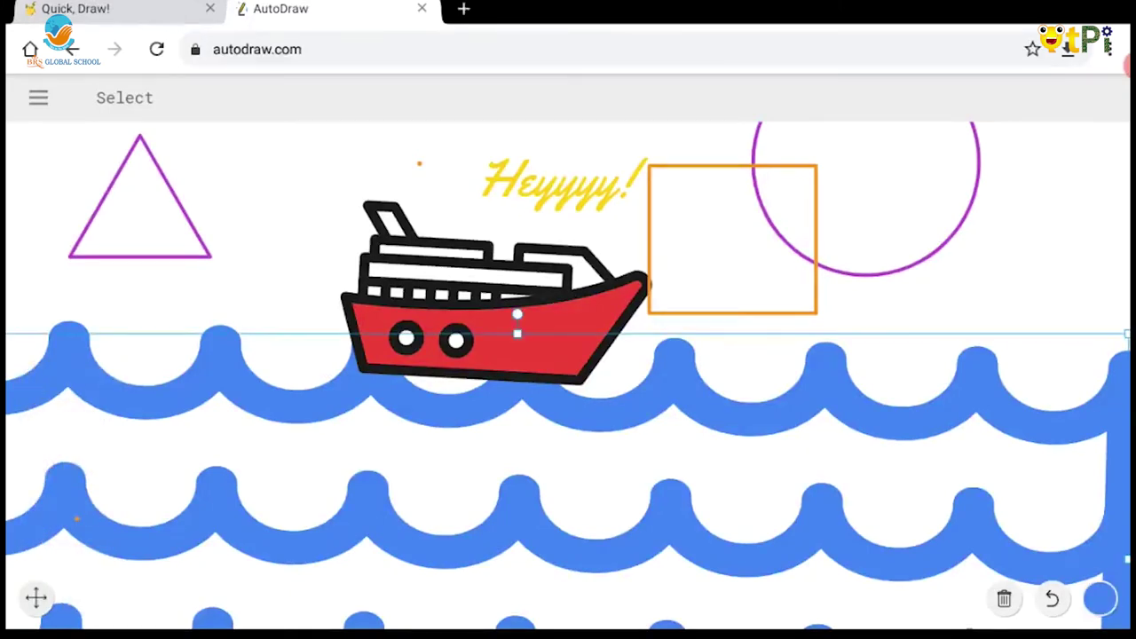
drag(1125, 334, 773, 464)
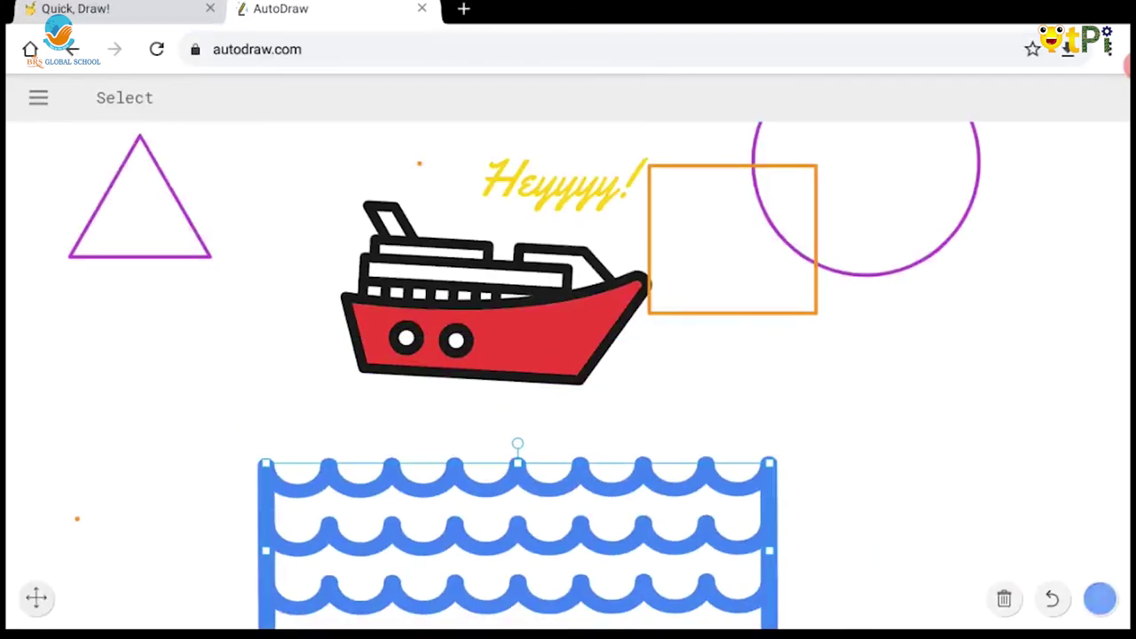
mouse_move(518, 547)
mouse_down()
mouse_move(608, 544)
mouse_move(1027, 418)
mouse_up()
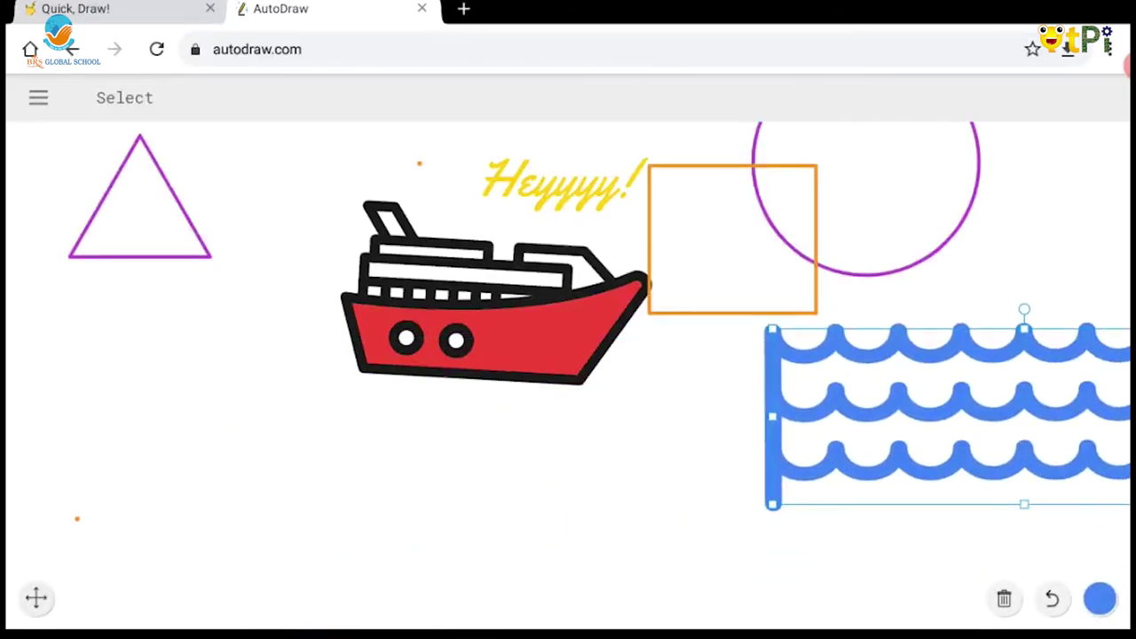
click(77, 519)
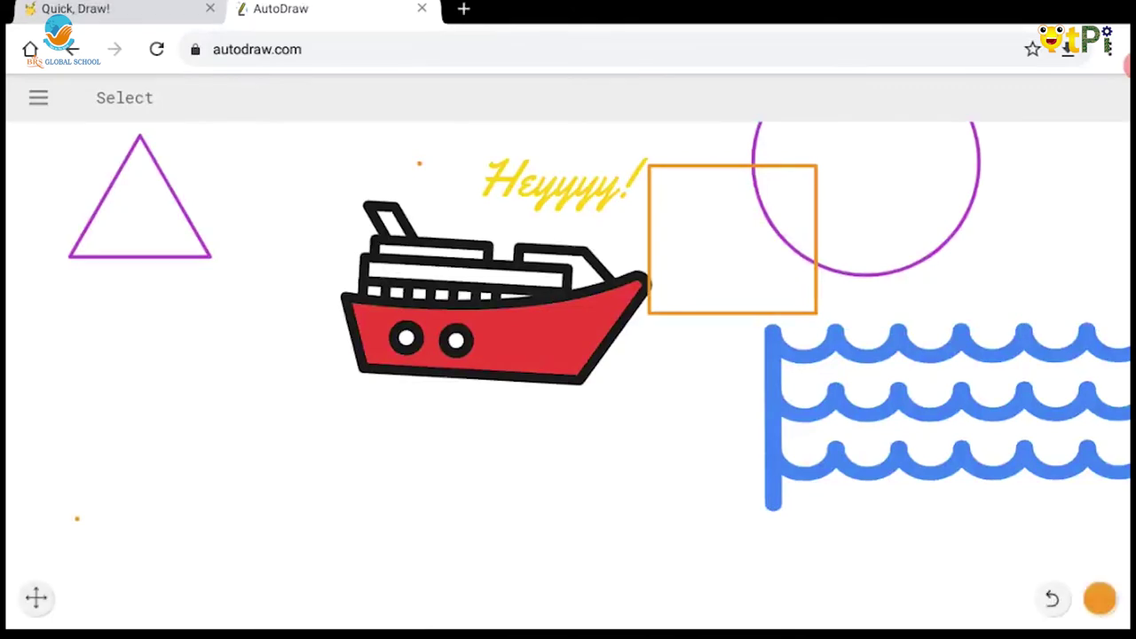
click(36, 597)
click(35, 378)
Sketch an orange stick figure at lower left and replace it with the basketball-player suggestion
click(36, 597)
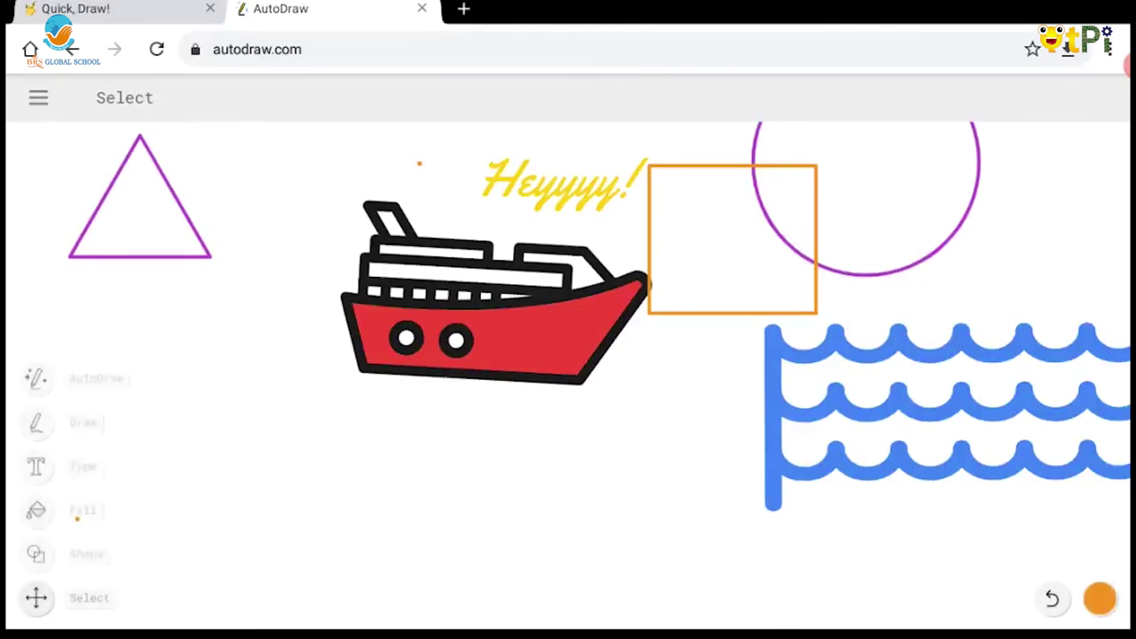
click(35, 597)
drag(158, 348, 149, 381)
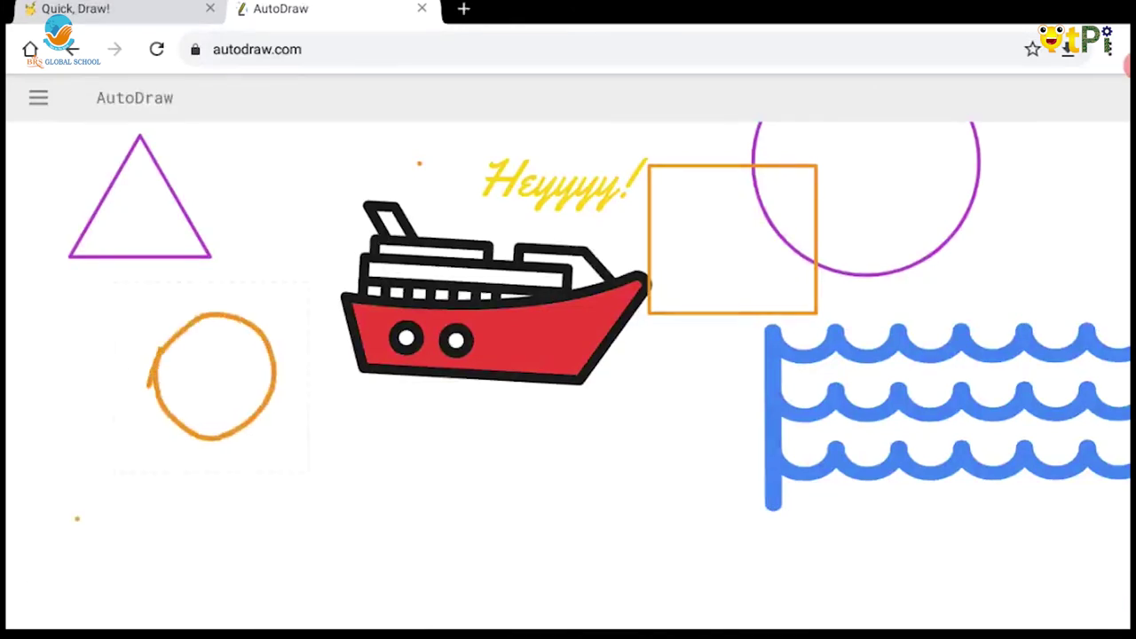
drag(213, 438, 169, 559)
mouse_move(169, 452)
mouse_down()
mouse_move(238, 461)
mouse_move(208, 468)
mouse_move(312, 535)
mouse_up()
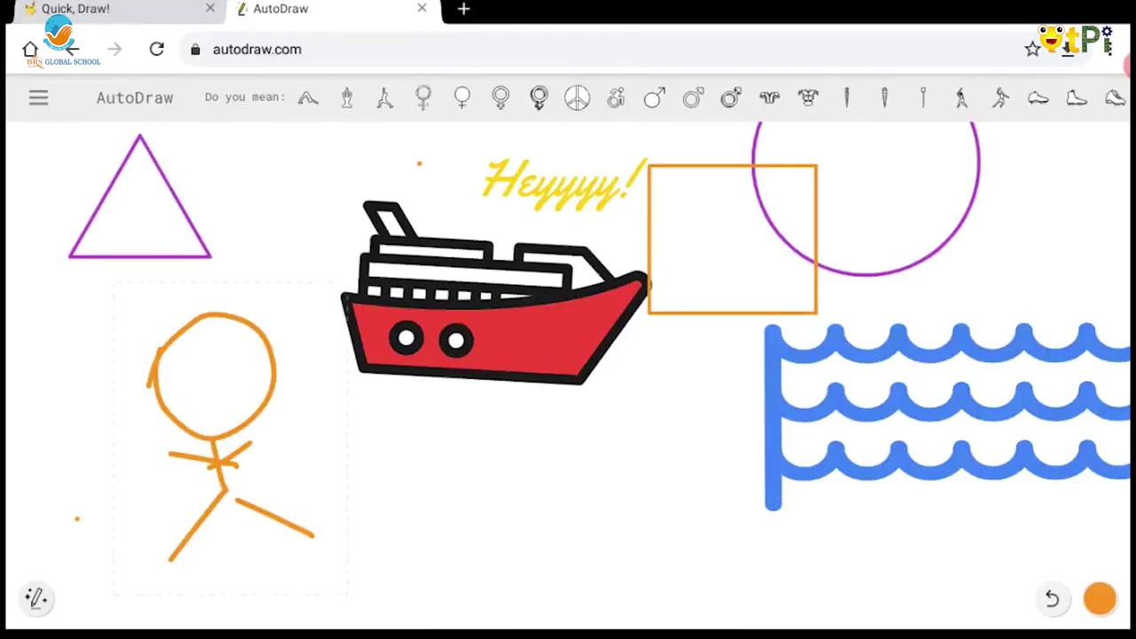
click(346, 97)
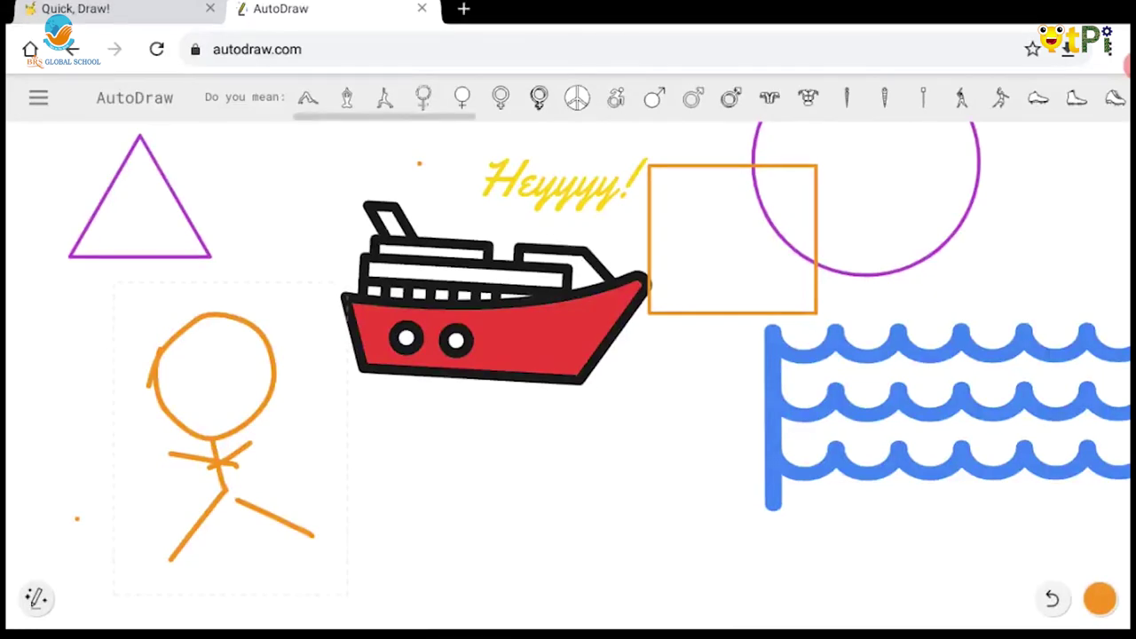
click(1000, 97)
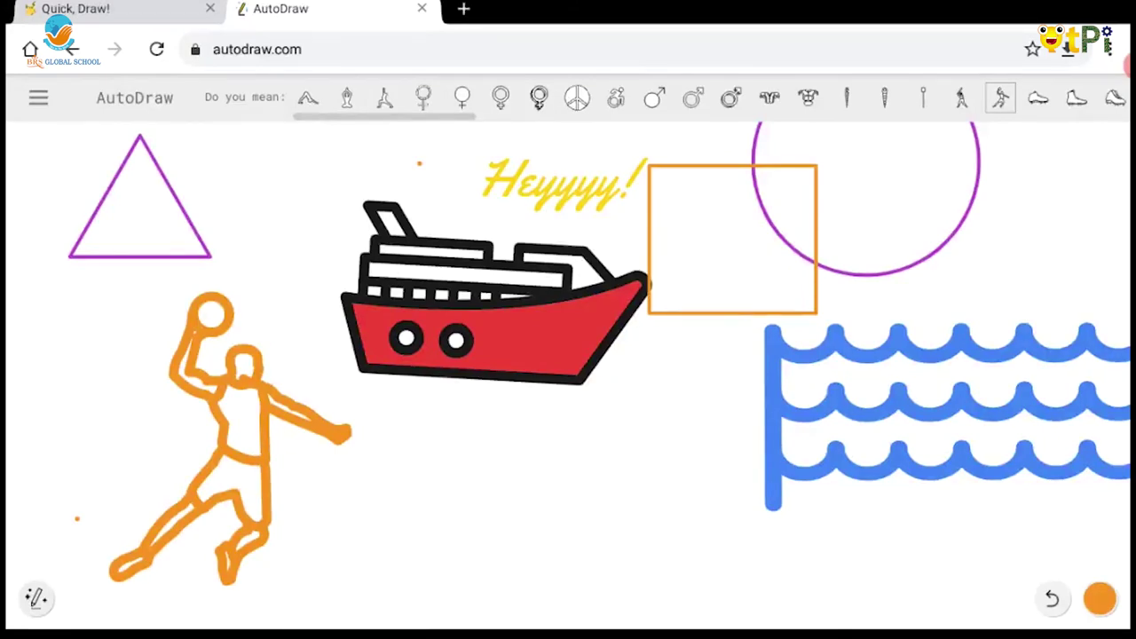
Browse the suggestion bar, trying the crawling baby and golfer drawings
scroll(710, 97, right, 2)
scroll(710, 97, right, 3)
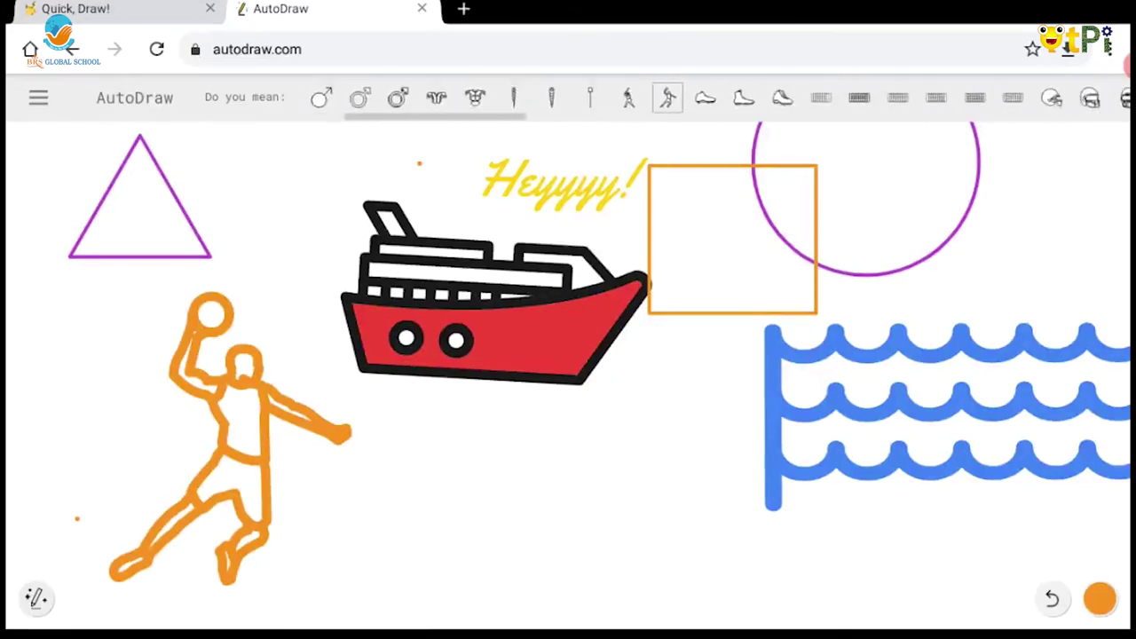
scroll(710, 97, right, 3)
scroll(710, 97, right, 2)
scroll(710, 96, right, 2)
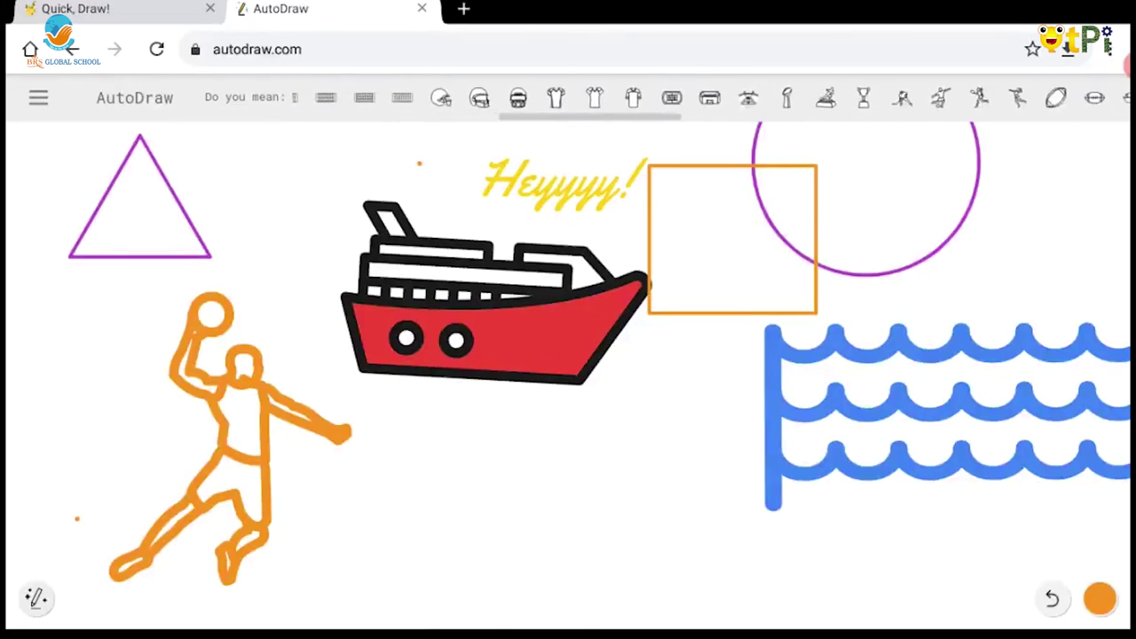
scroll(710, 97, right, 1)
scroll(710, 97, right, 3)
scroll(709, 97, right, 2)
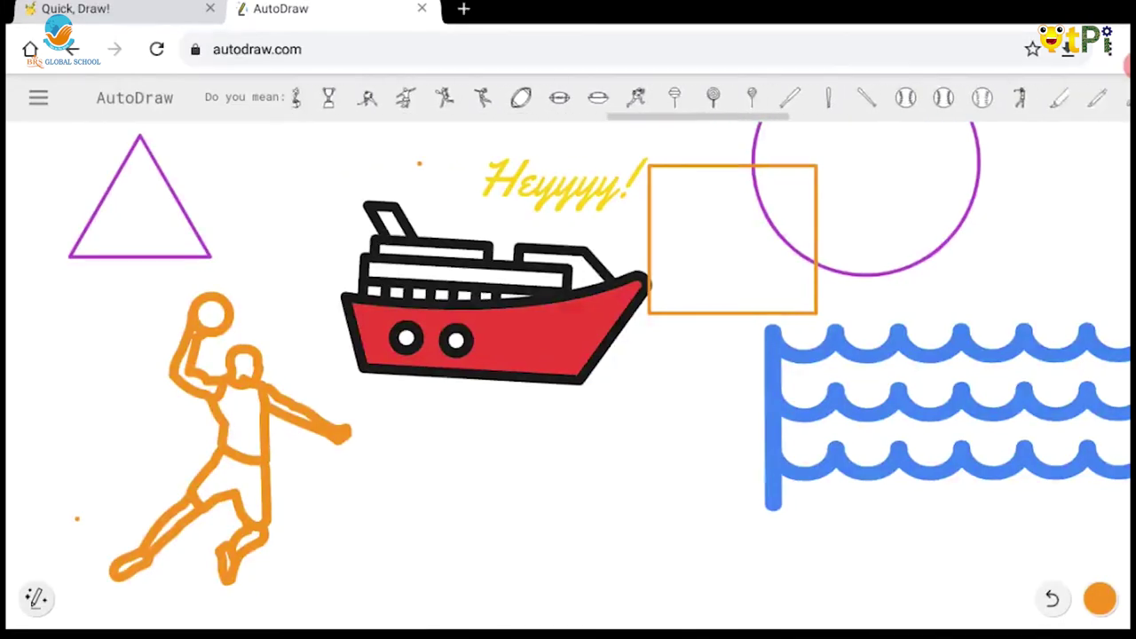
scroll(710, 97, right, 2)
scroll(710, 97, right, 1)
scroll(710, 96, right, 3)
scroll(710, 96, right, 1)
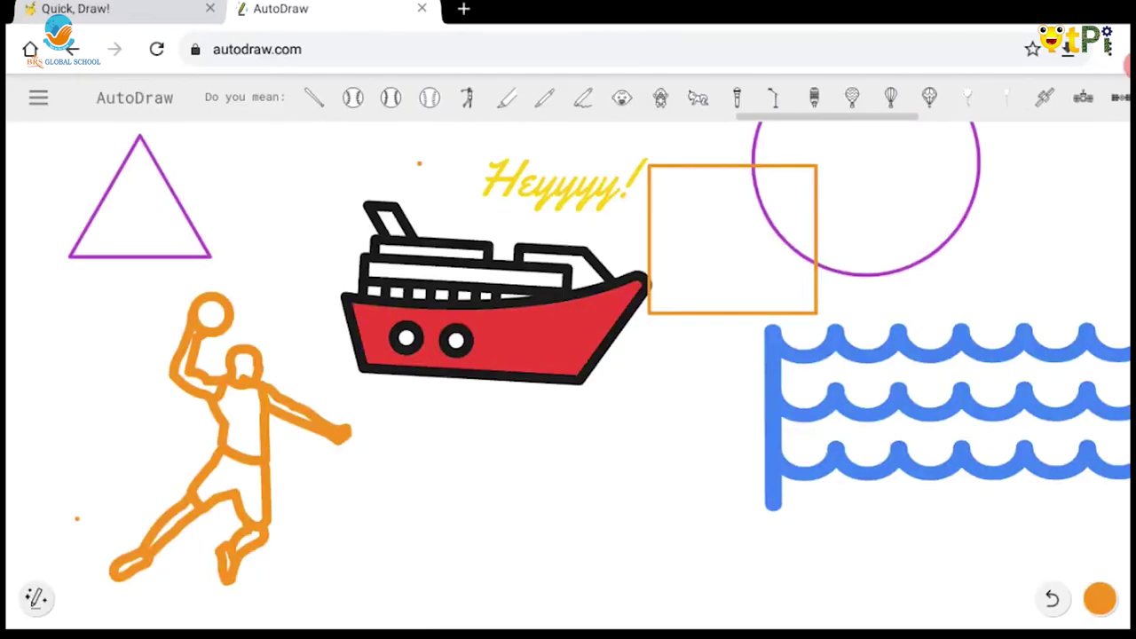
click(697, 97)
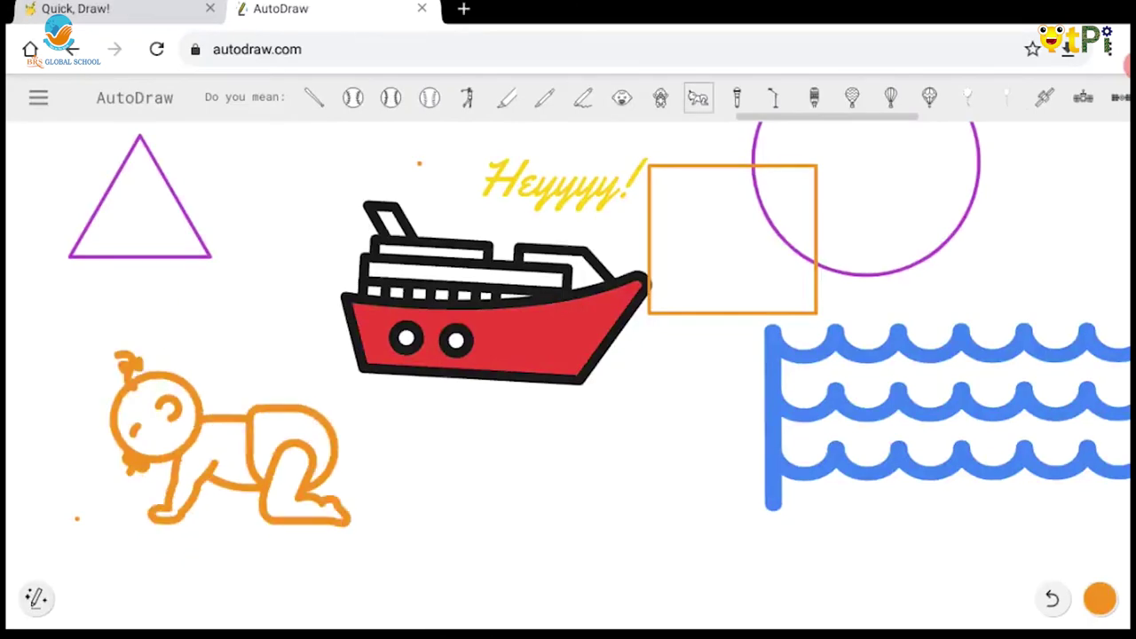
click(467, 97)
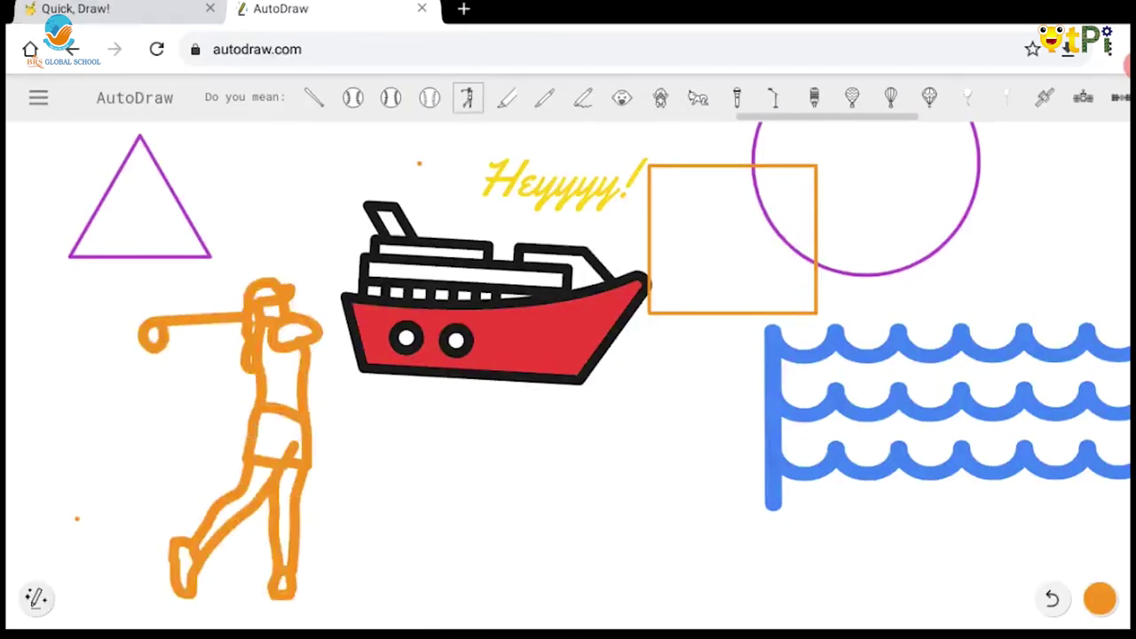
Try the hot-air balloon, then settle on the satellite drawing
scroll(710, 97, right, 2)
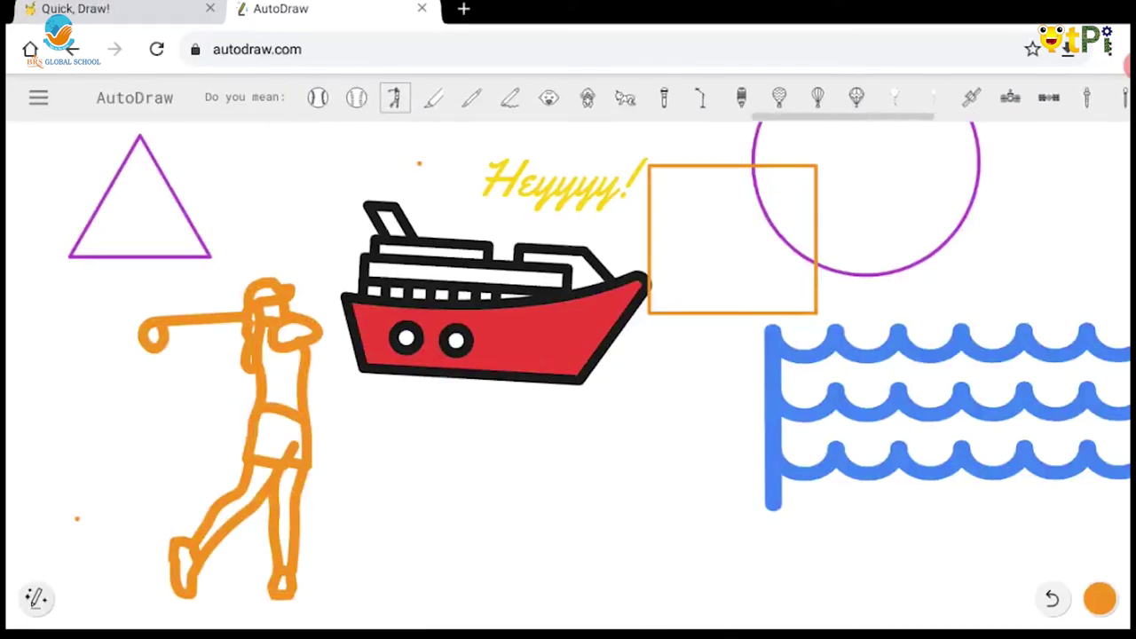
click(895, 96)
click(857, 97)
scroll(710, 97, right, 4)
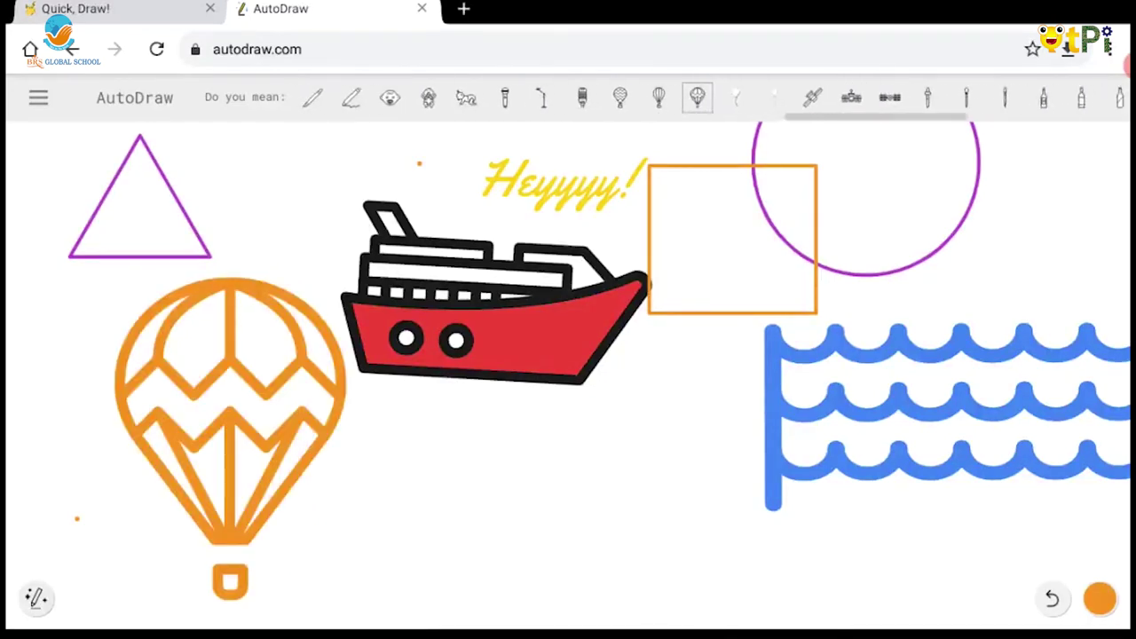
click(812, 96)
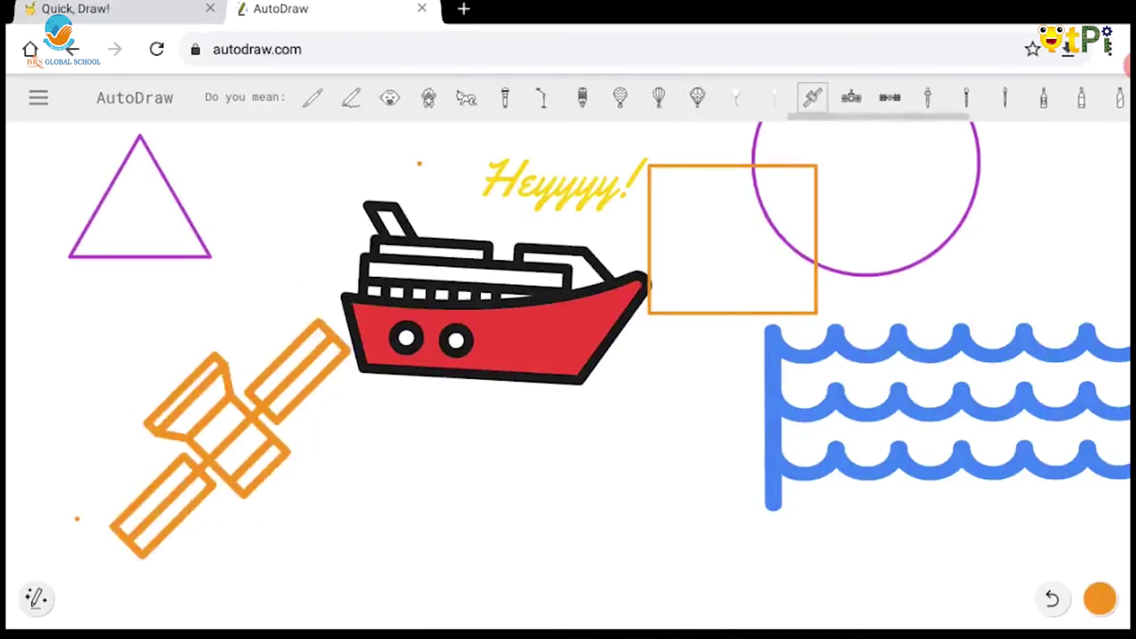